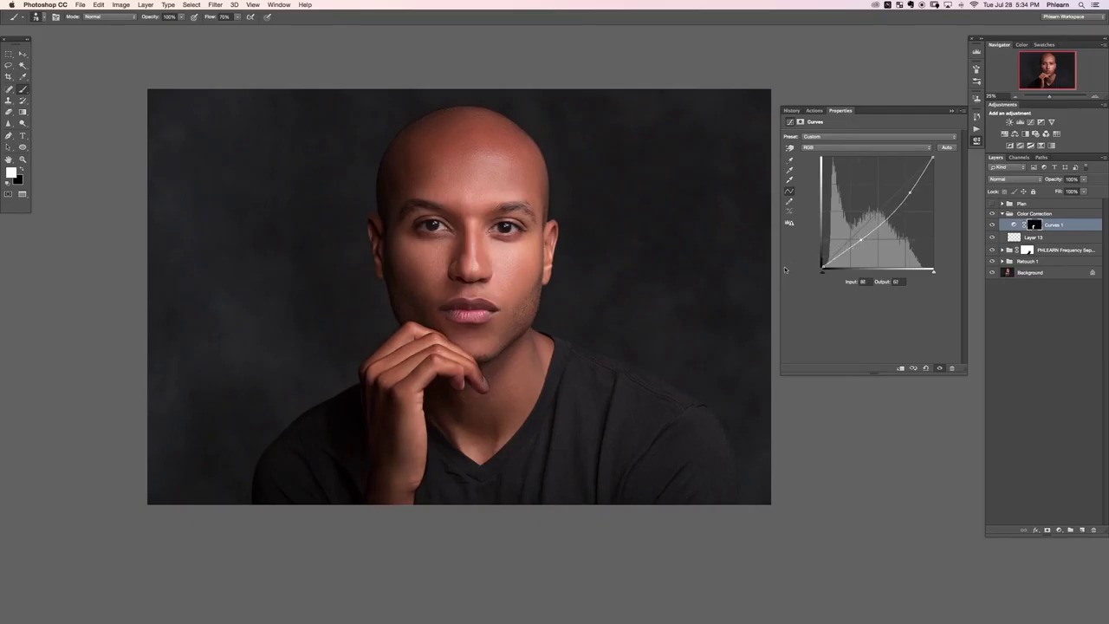
Compare the hand with and without the Curves darkening, then select the Curves 1 layer mask
{"action": "left_click", "coordinate": [991, 225]}
{"action": "left_click", "coordinate": [992, 225]}
{"action": "left_click", "coordinate": [990, 226]}
{"action": "left_click", "coordinate": [991, 225]}
{"action": "left_click", "coordinate": [1032, 226]}
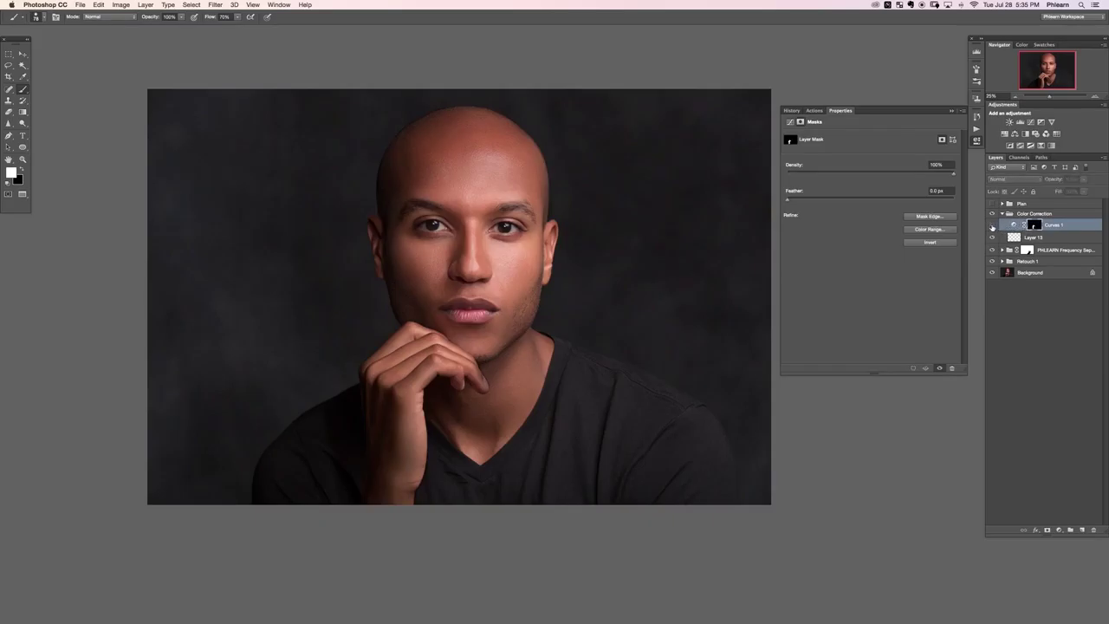
Group Curves 1 into Group 1 and give the group a white layer mask
{"action": "left_click", "coordinate": [992, 225]}
{"action": "left_click", "coordinate": [992, 225]}
{"action": "left_click", "coordinate": [992, 225]}
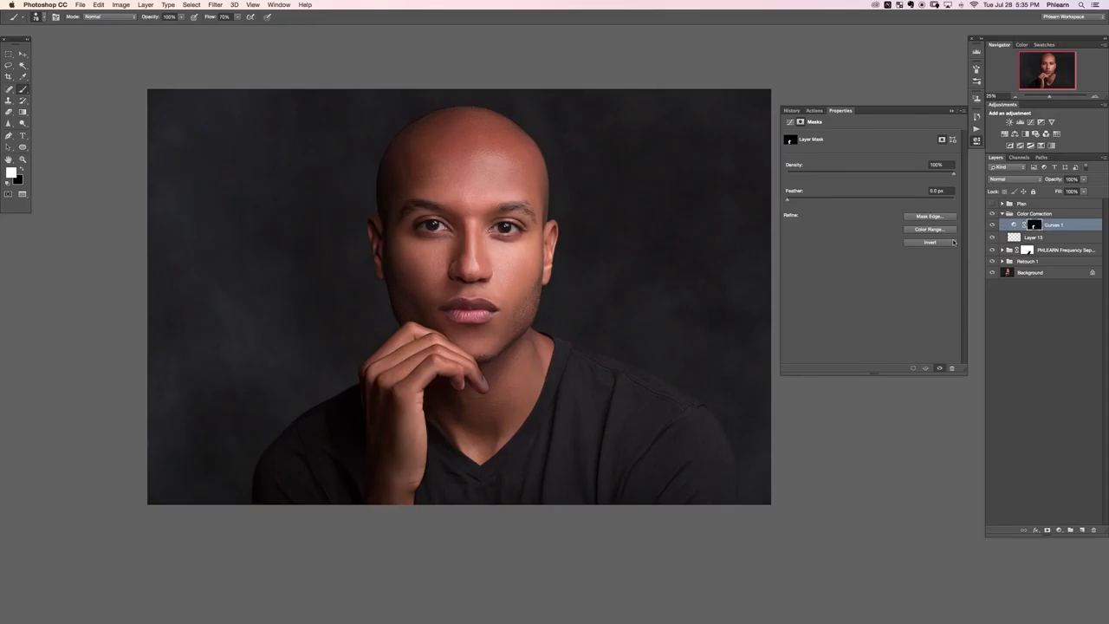
{"action": "key", "text": "ctrl+g"}
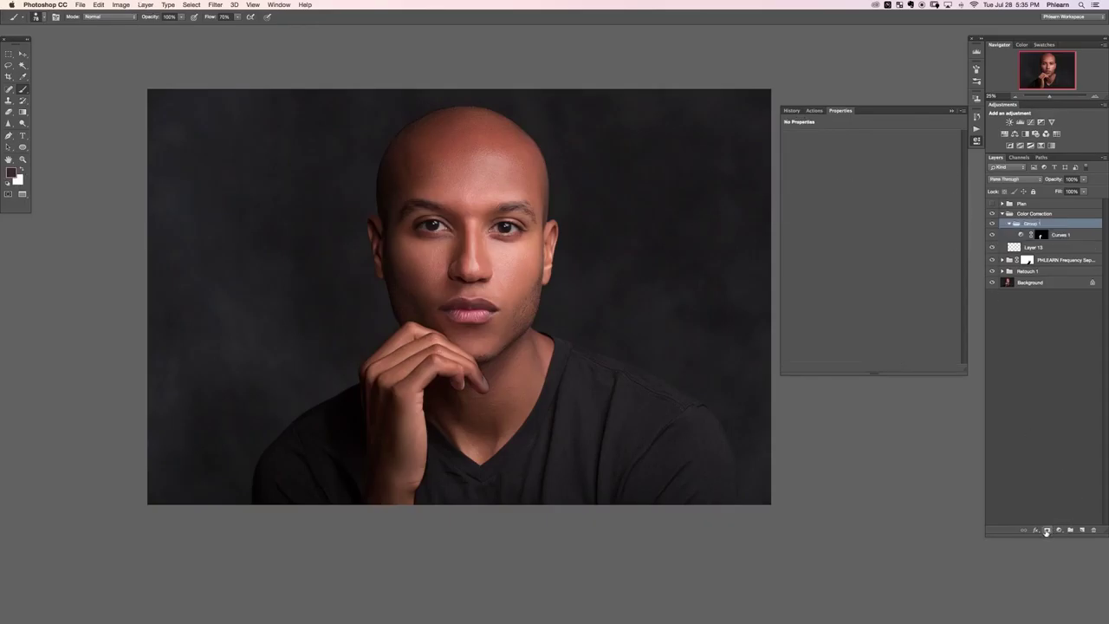
{"action": "left_click", "coordinate": [1046, 529]}
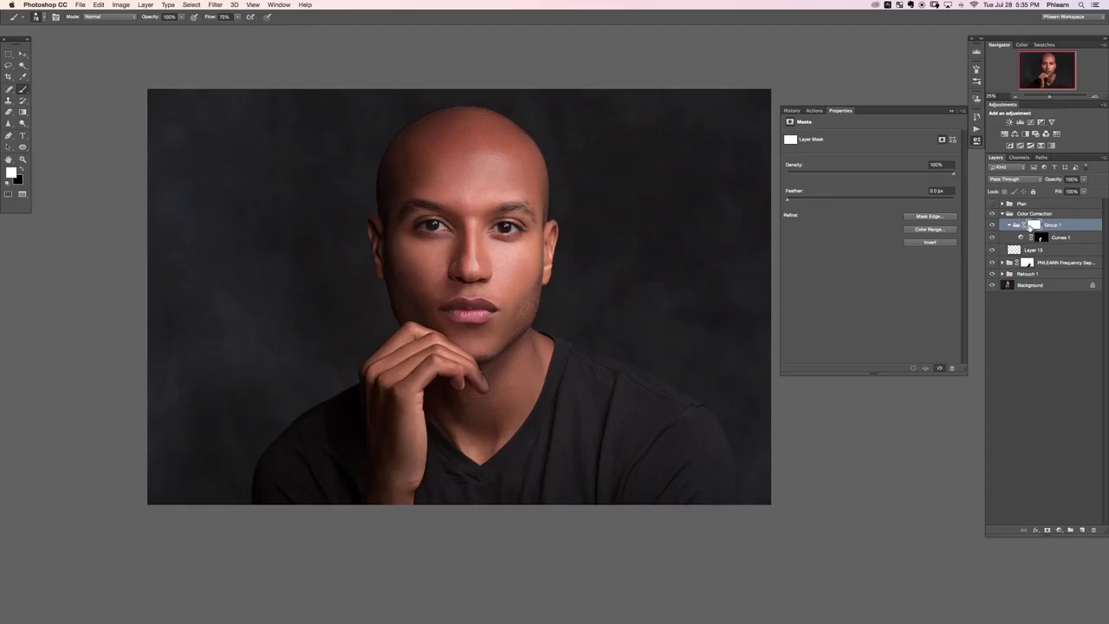
Set up a soft black brush of about 148 px at 50% flow
{"action": "left_click", "coordinate": [992, 224]}
{"action": "left_click_drag", "start_coordinate": [302, 332], "coordinate": [364, 332]}
{"action": "key", "text": "x"}
{"action": "key", "text": "shift+1"}
{"action": "key", "text": "shift+5"}
Paint soft black strokes over the hand on Group 1's mask, toggling the mask to compare
{"action": "left_click_drag", "start_coordinate": [526, 338], "coordinate": [540, 386]}
{"action": "key", "text": "2"}
{"action": "mouse_move", "coordinate": [507, 425]}
{"action": "left_mouse_down"}
{"action": "mouse_move", "coordinate": [516, 406]}
{"action": "mouse_move", "coordinate": [486, 396]}
{"action": "left_mouse_up"}
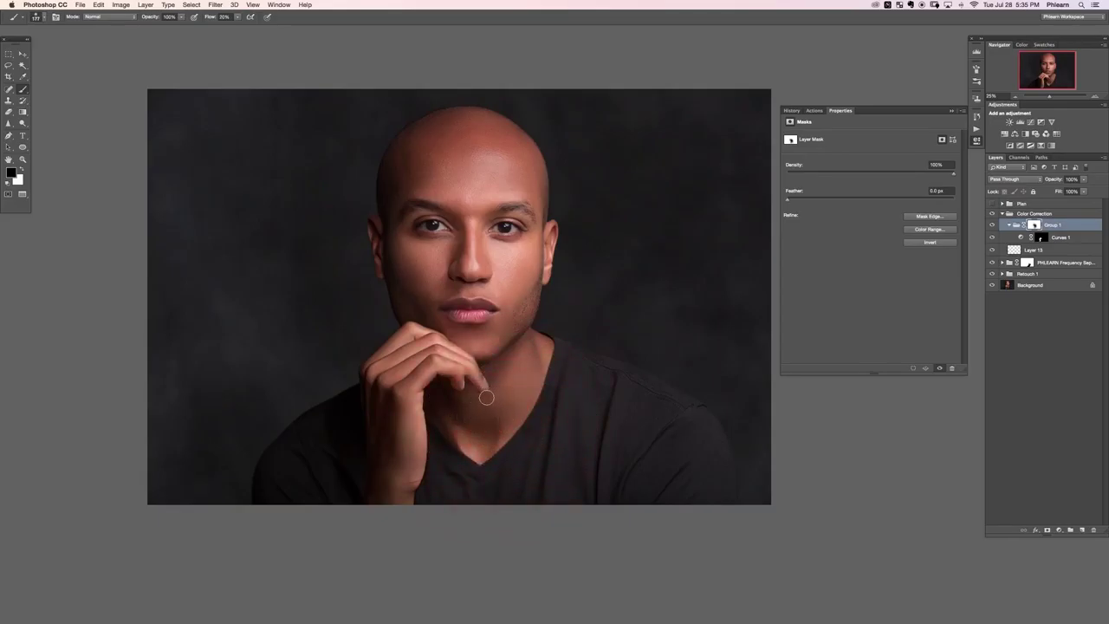
{"action": "left_click_drag", "start_coordinate": [486, 397], "coordinate": [537, 397]}
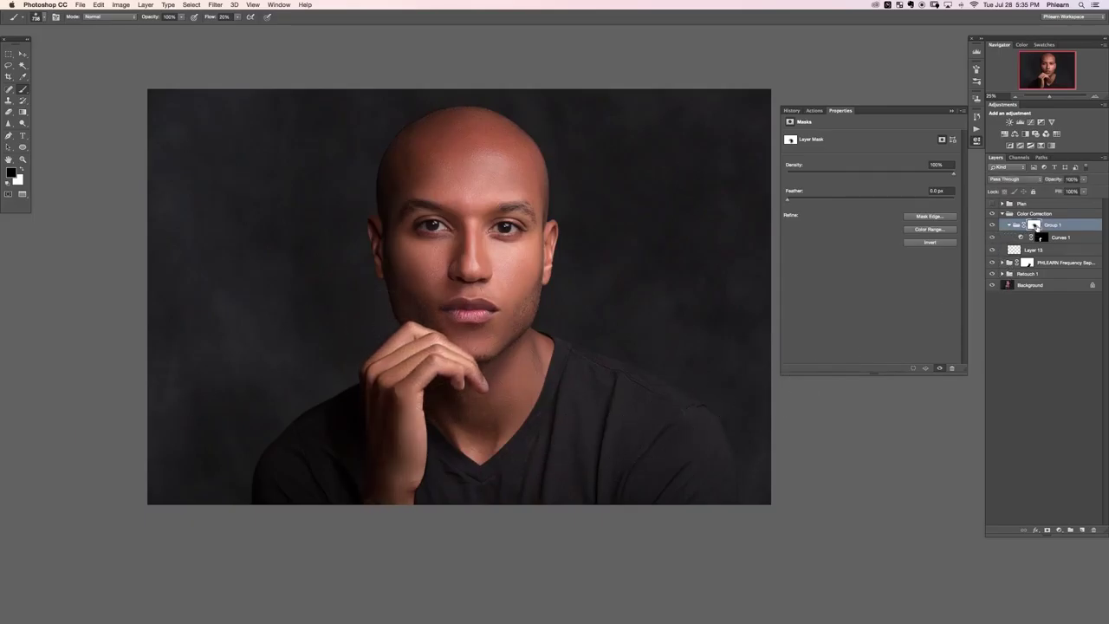
{"action": "left_click", "coordinate": [1036, 226], "text": "shift"}
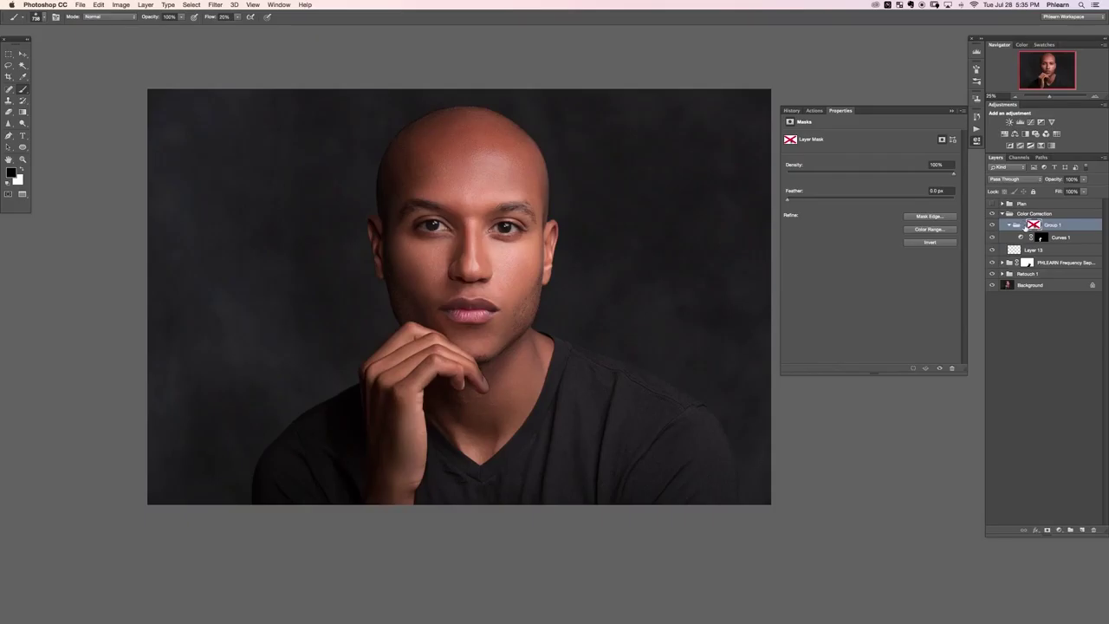
{"action": "left_click", "coordinate": [1034, 225], "text": "shift"}
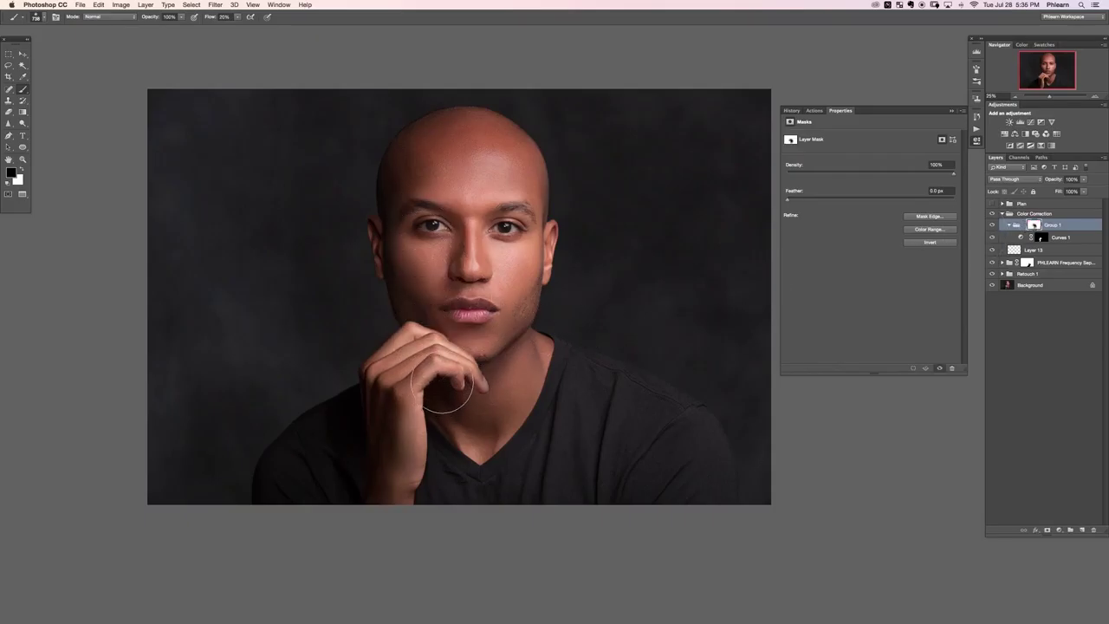
Switch back to white and compare the image with and without Group 1
{"action": "key", "text": "x"}
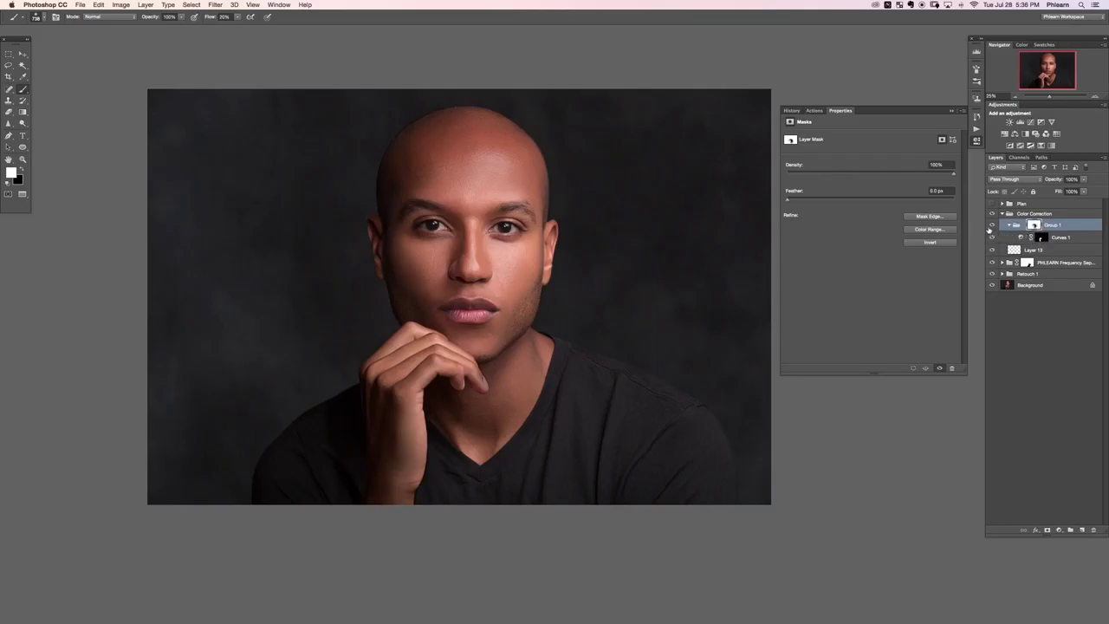
{"action": "left_click", "coordinate": [992, 226]}
{"action": "left_click", "coordinate": [992, 229]}
{"action": "left_click", "coordinate": [992, 225]}
{"action": "left_click", "coordinate": [992, 226]}
{"action": "scroll", "coordinate": [436, 396], "scroll_direction": "down", "scroll_amount": 3}
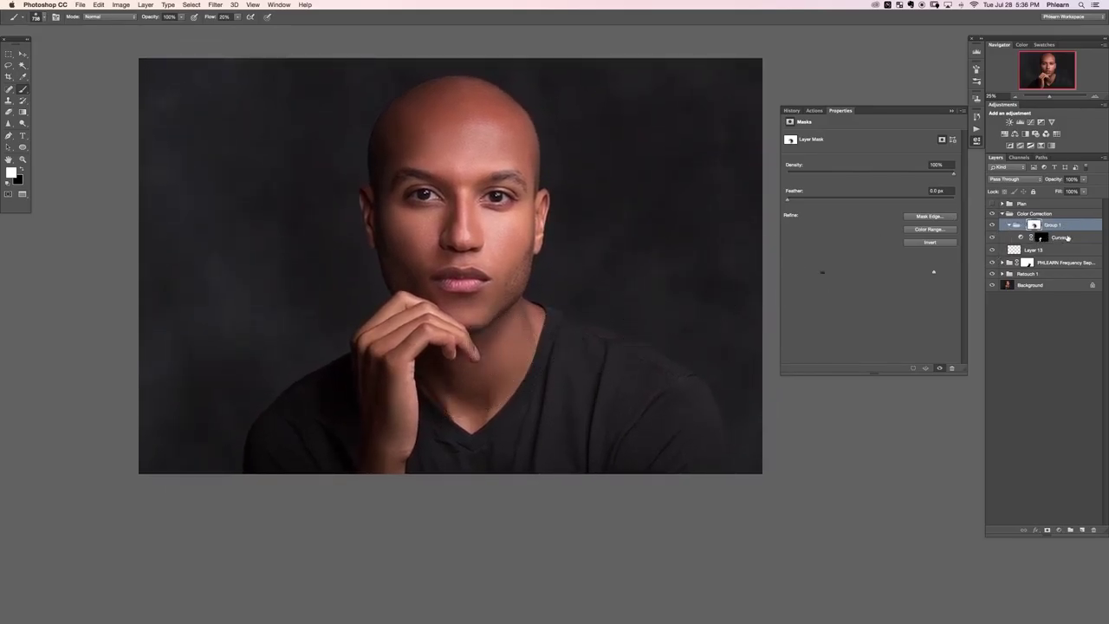
Add a Color Balance 1 adjustment layer placed above Group 1
{"action": "left_click", "coordinate": [1060, 237]}
{"action": "left_click", "coordinate": [1055, 227]}
{"action": "left_click", "coordinate": [1057, 529]}
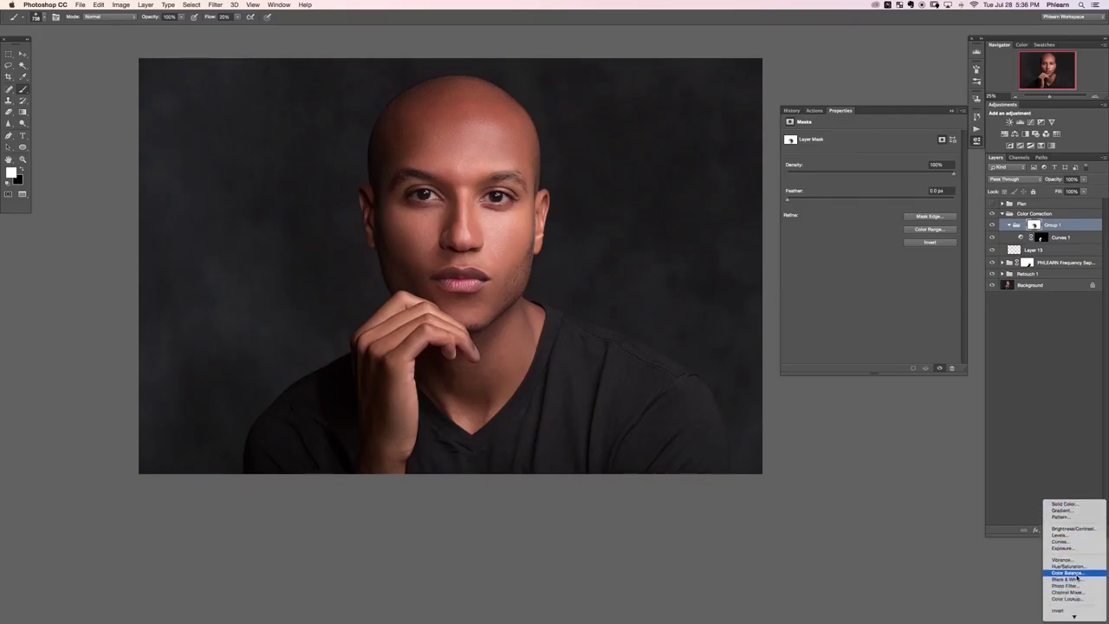
{"action": "left_click", "coordinate": [1076, 574]}
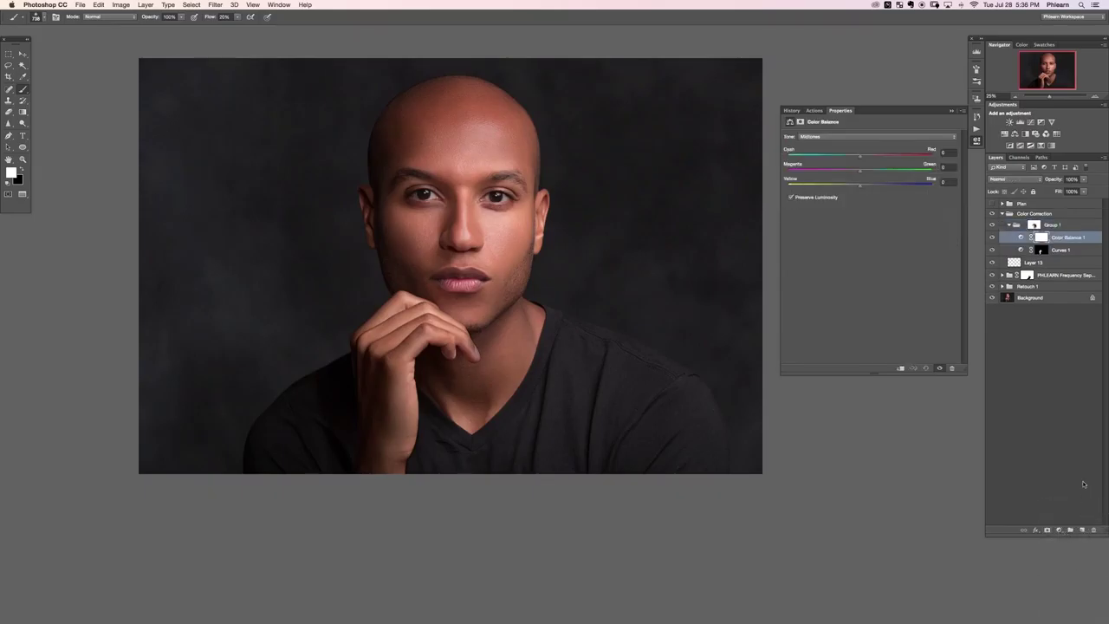
{"action": "key", "text": "ctrl+bracketright"}
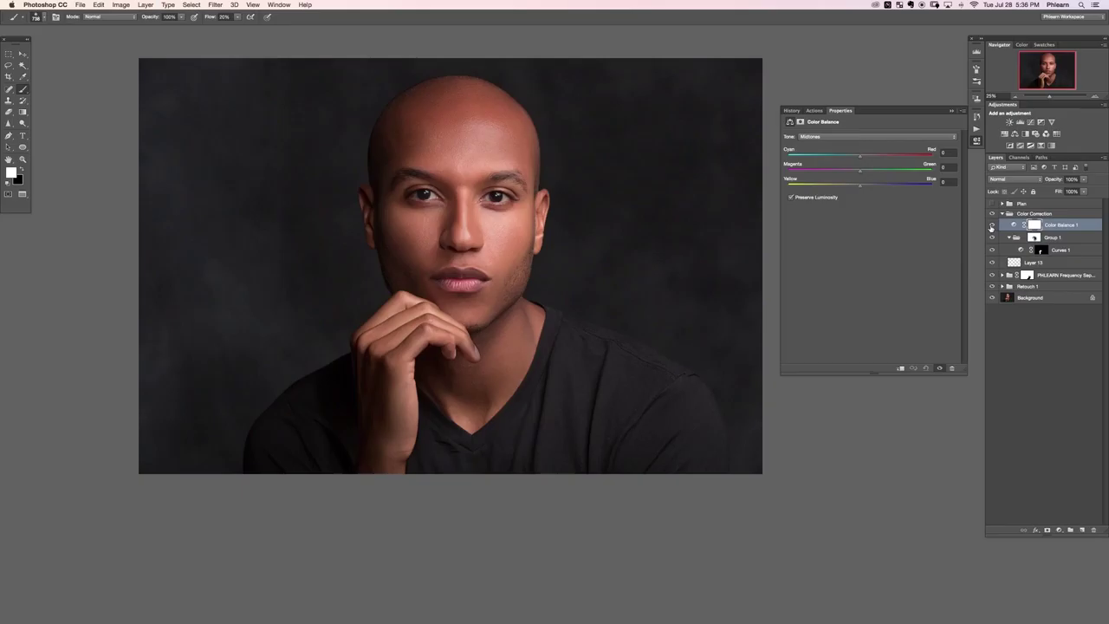
Push Color Balance 1's midtones to −70 cyan and +38 green, toggling it to compare
{"action": "mouse_move", "coordinate": [876, 172]}
{"action": "left_mouse_down"}
{"action": "mouse_move", "coordinate": [886, 171]}
{"action": "mouse_move", "coordinate": [808, 155]}
{"action": "left_mouse_up"}
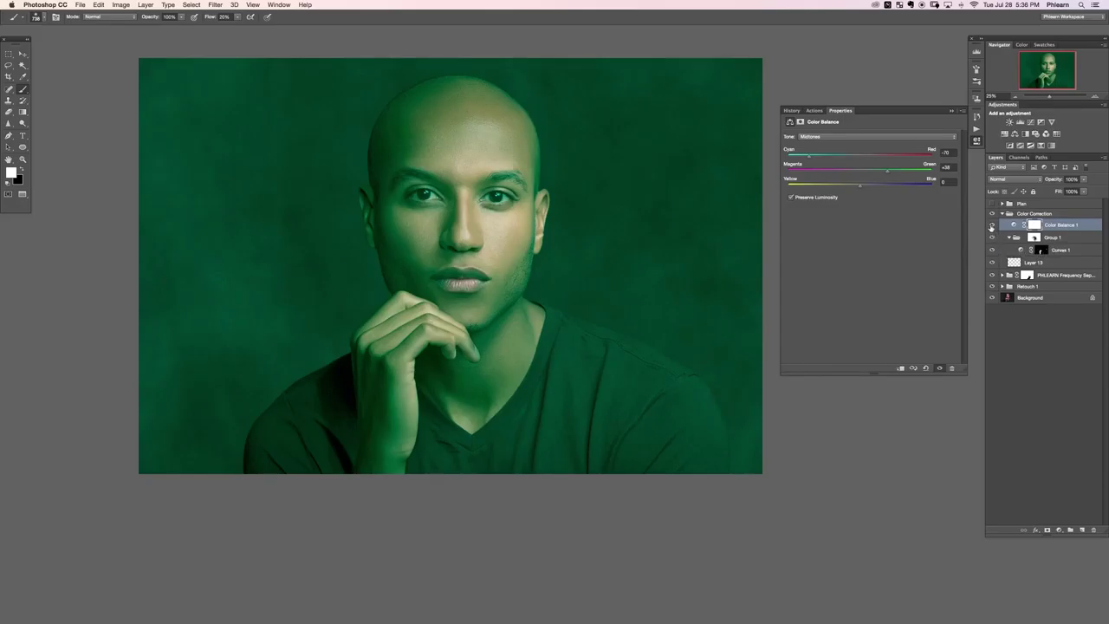
{"action": "left_click", "coordinate": [991, 225]}
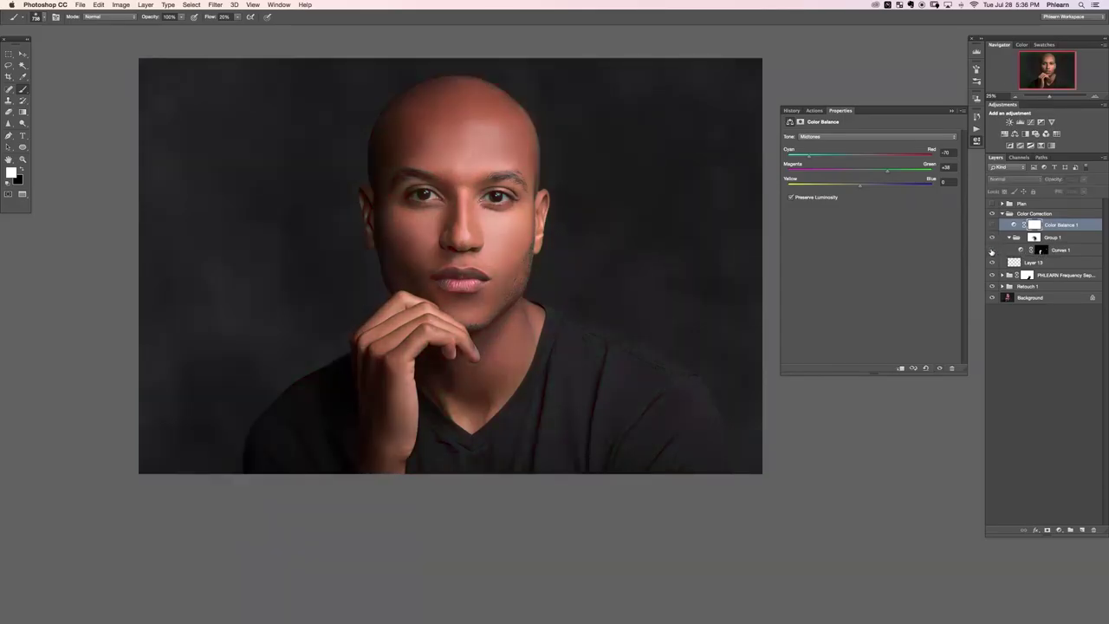
{"action": "left_click", "coordinate": [991, 249]}
{"action": "key", "text": "super+comma"}
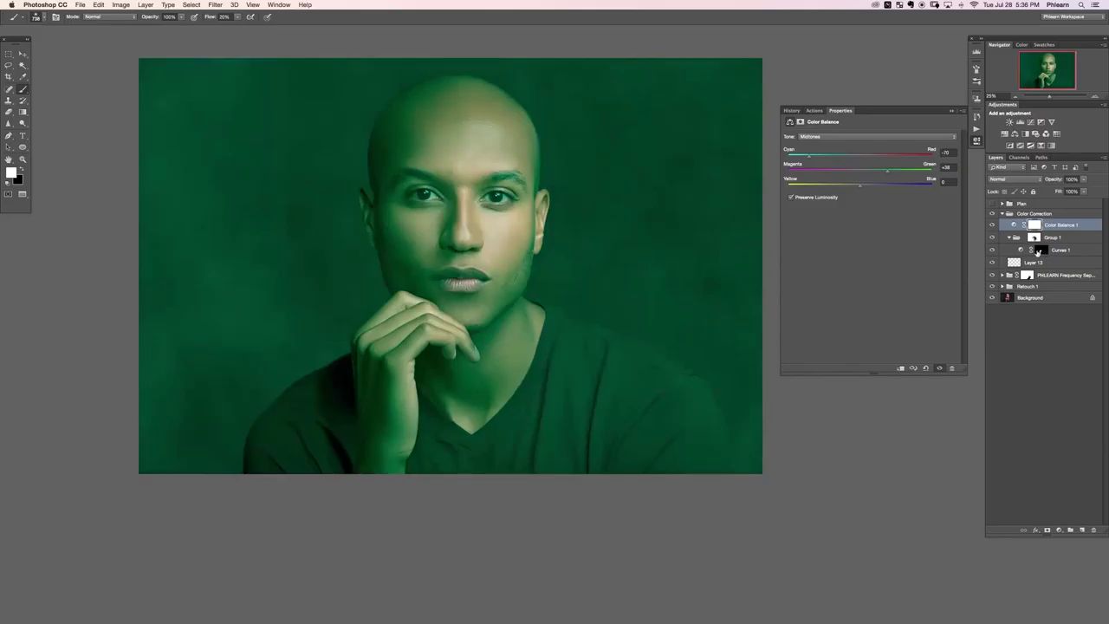
Copy Curves 1's hand mask onto Color Balance 1 and reset its midtone sliders to 0
{"action": "left_click_drag", "start_coordinate": [1038, 251], "coordinate": [1037, 225]}
{"action": "left_click_drag", "start_coordinate": [1040, 251], "coordinate": [1034, 227]}
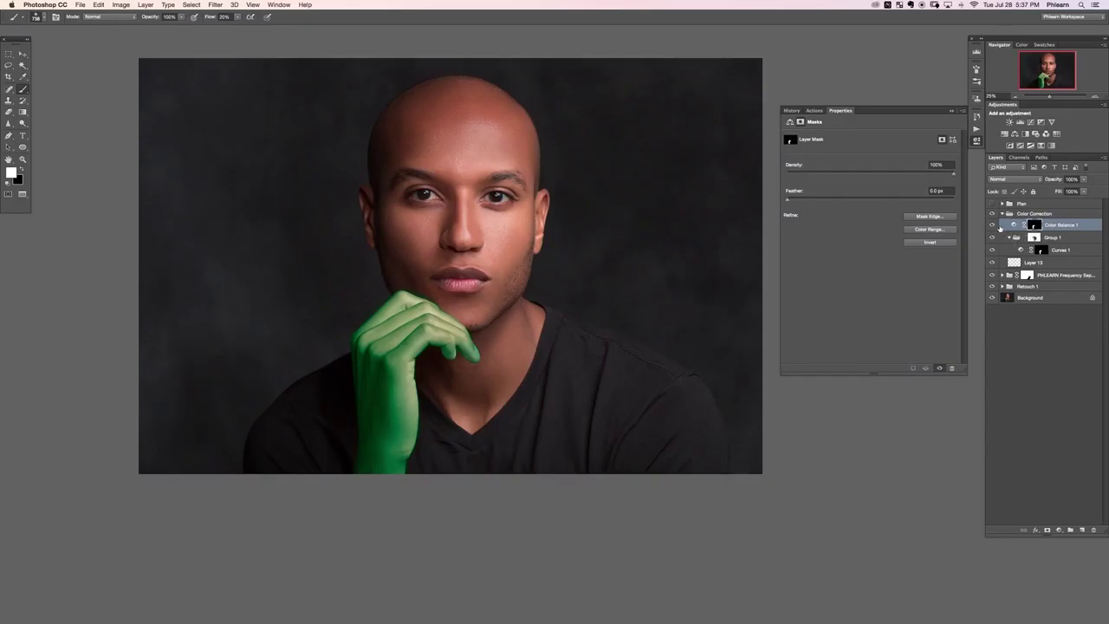
{"action": "left_click", "coordinate": [1015, 226]}
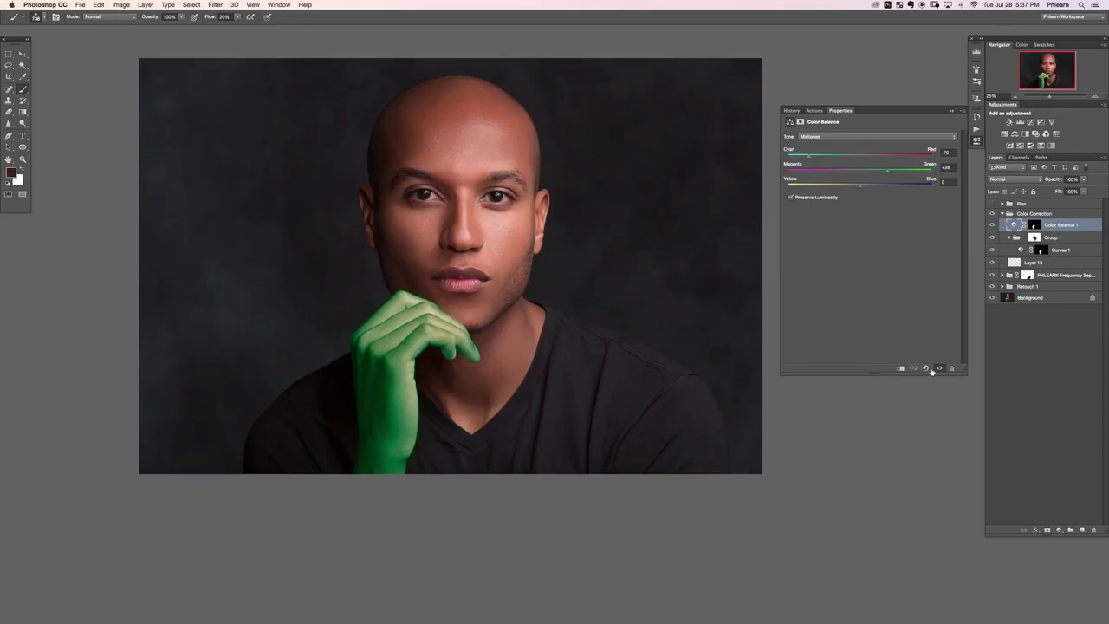
{"action": "left_click", "coordinate": [926, 368]}
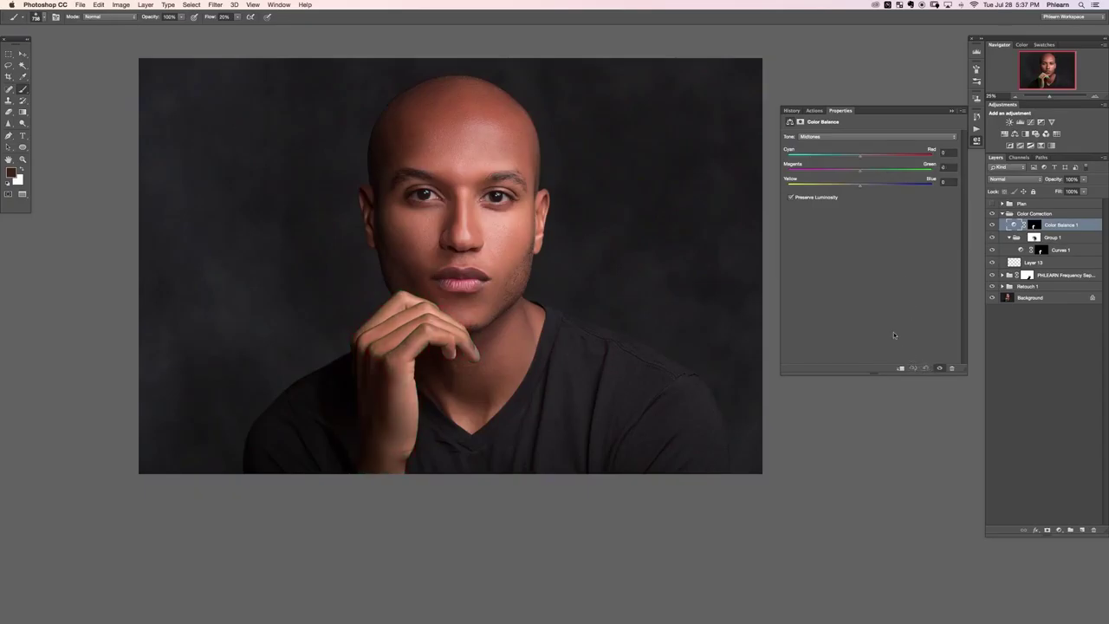
Warm the hand's midtones toward yellow and slightly toward magenta in Color Balance 1
{"action": "key", "text": "super+minus"}
{"action": "scroll", "coordinate": [346, 278], "scroll_direction": "down", "scroll_amount": 2}
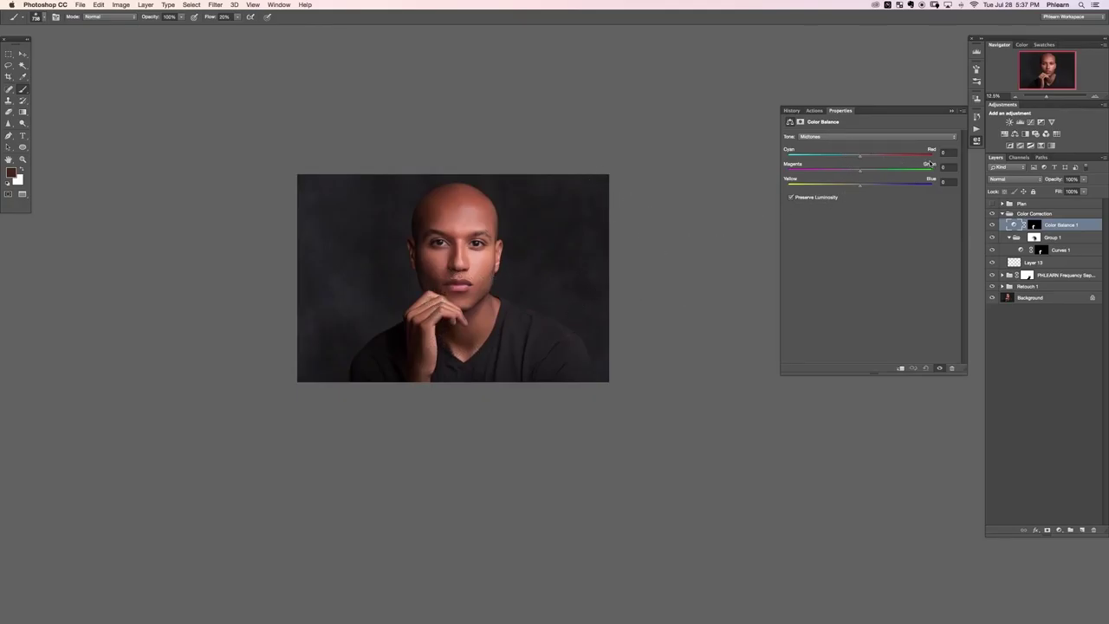
{"action": "left_click", "coordinate": [944, 153]}
{"action": "mouse_move", "coordinate": [855, 187]}
{"action": "left_mouse_down"}
{"action": "mouse_move", "coordinate": [826, 187]}
{"action": "mouse_move", "coordinate": [898, 184]}
{"action": "mouse_move", "coordinate": [840, 192]}
{"action": "mouse_move", "coordinate": [860, 192]}
{"action": "left_mouse_up"}
{"action": "key", "text": "Tab"}
{"action": "key", "text": "Tab"}
{"action": "left_click_drag", "start_coordinate": [863, 174], "coordinate": [860, 173]}
Adjust the highlights' yellow–blue balance and set shadows to about −3 cyan, −2 magenta, +1 blue
{"action": "left_click", "coordinate": [856, 135]}
{"action": "left_click_drag", "start_coordinate": [859, 185], "coordinate": [857, 185]}
{"action": "left_click", "coordinate": [852, 137]}
{"action": "left_click", "coordinate": [853, 119]}
{"action": "mouse_move", "coordinate": [864, 160]}
{"action": "left_mouse_down"}
{"action": "mouse_move", "coordinate": [852, 160]}
{"action": "mouse_move", "coordinate": [861, 175]}
{"action": "left_mouse_up"}
{"action": "left_click_drag", "start_coordinate": [863, 175], "coordinate": [861, 175]}
{"action": "left_click_drag", "start_coordinate": [867, 186], "coordinate": [858, 186]}
Toggle Color Balance 1 on and off to compare the hand's tone with the face
{"action": "left_click", "coordinate": [993, 224]}
{"action": "left_click", "coordinate": [993, 225]}
{"action": "left_click", "coordinate": [993, 226]}
{"action": "left_click", "coordinate": [993, 226]}
{"action": "left_click", "coordinate": [993, 225]}
{"action": "left_click", "coordinate": [992, 227]}
{"action": "left_click", "coordinate": [992, 227]}
{"action": "left_click", "coordinate": [992, 226]}
Add a Color Balance 2 layer with midtones pushed to +48 green
{"action": "left_click", "coordinate": [1059, 530]}
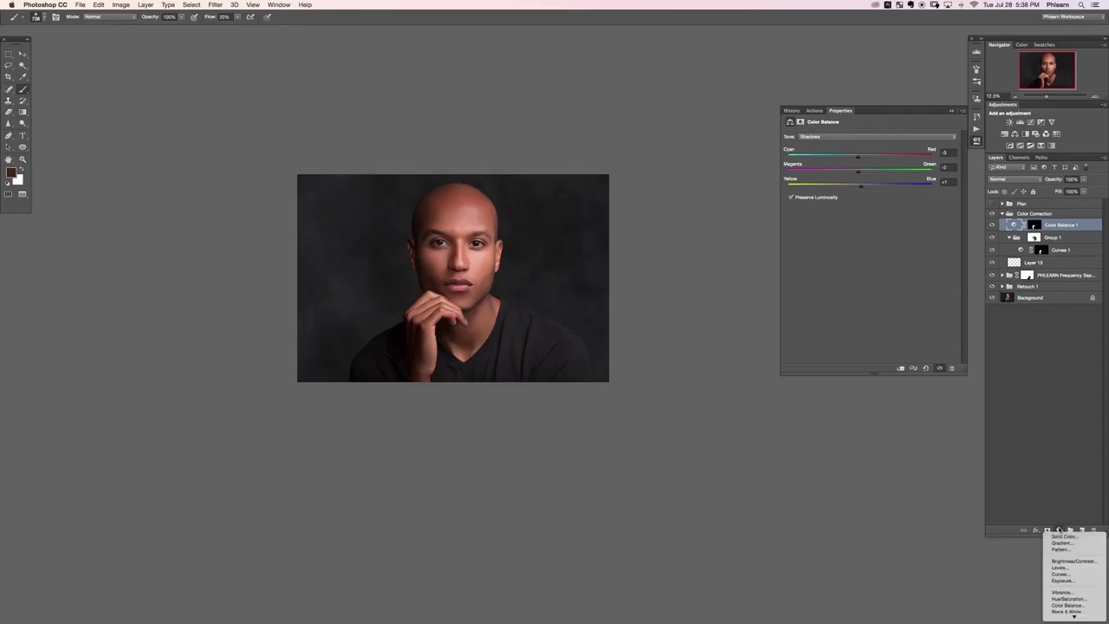
{"action": "left_click", "coordinate": [1073, 606]}
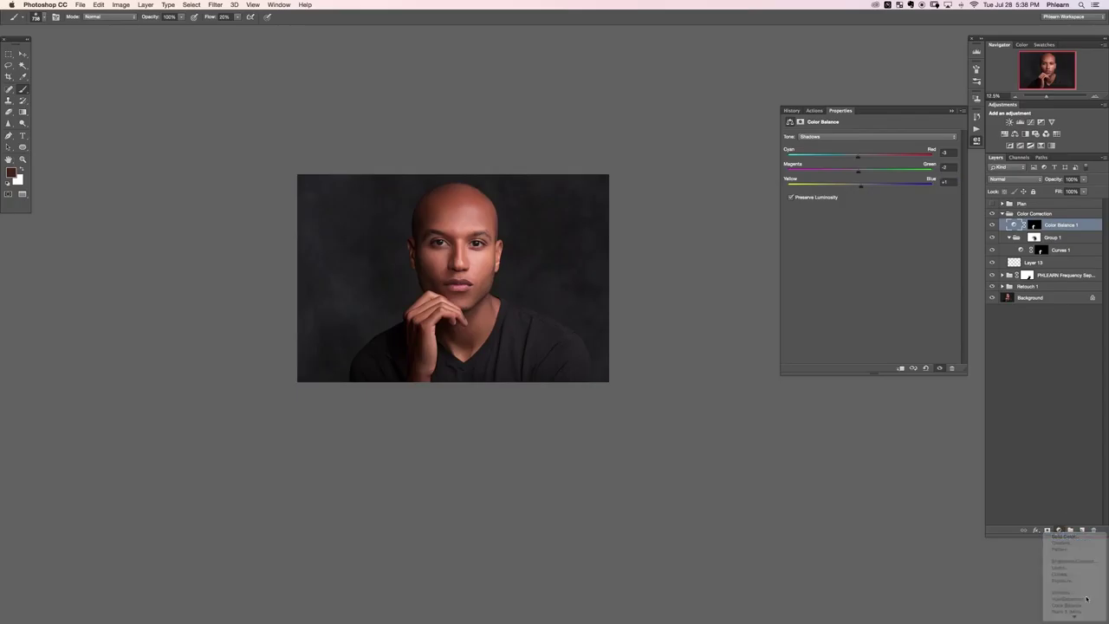
{"action": "left_click_drag", "start_coordinate": [860, 170], "coordinate": [895, 170]}
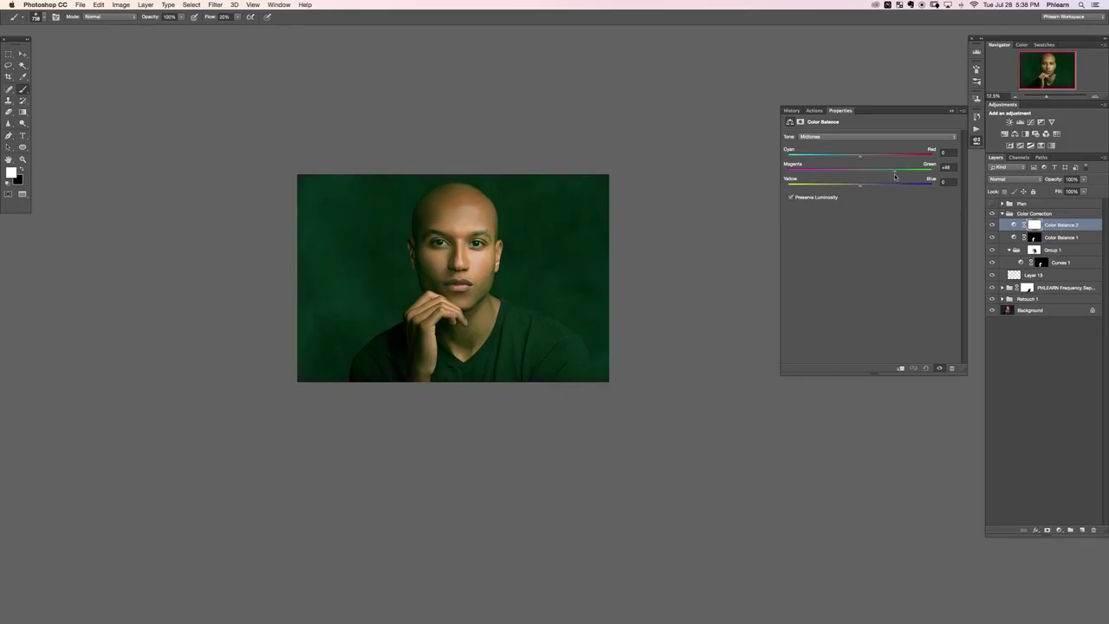
{"action": "key", "text": "super+plus"}
{"action": "key", "text": "super+plus"}
{"action": "key", "text": "super+plus"}
{"action": "key", "text": "super+plus"}
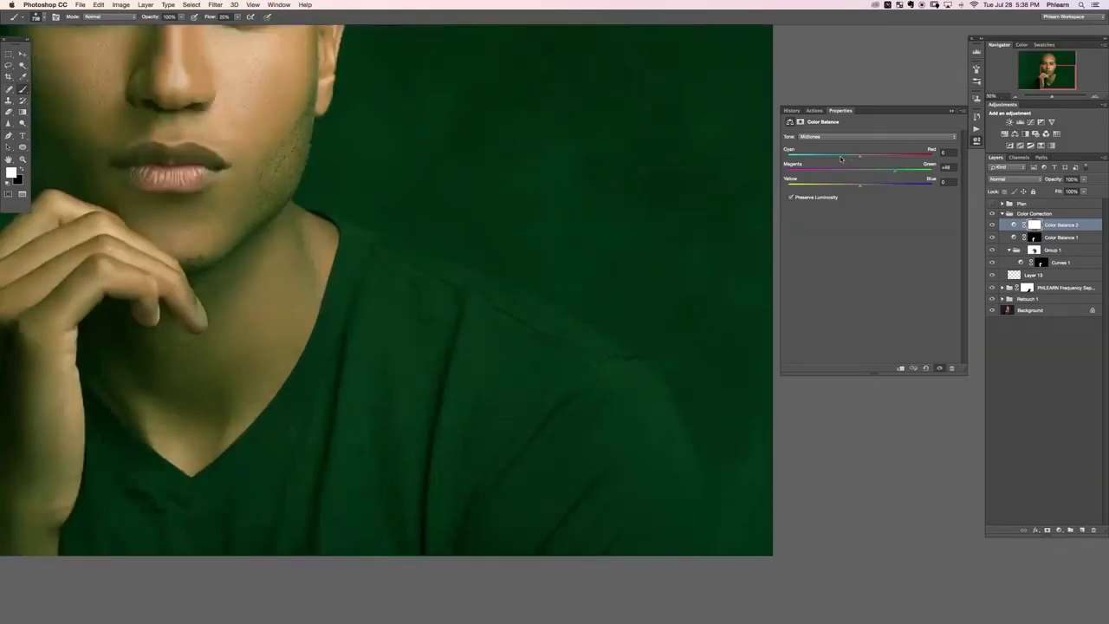
Invert Color Balance 2's mask and paint the neck white with a 70% flow brush
{"action": "left_click_drag", "start_coordinate": [227, 292], "coordinate": [417, 352]}
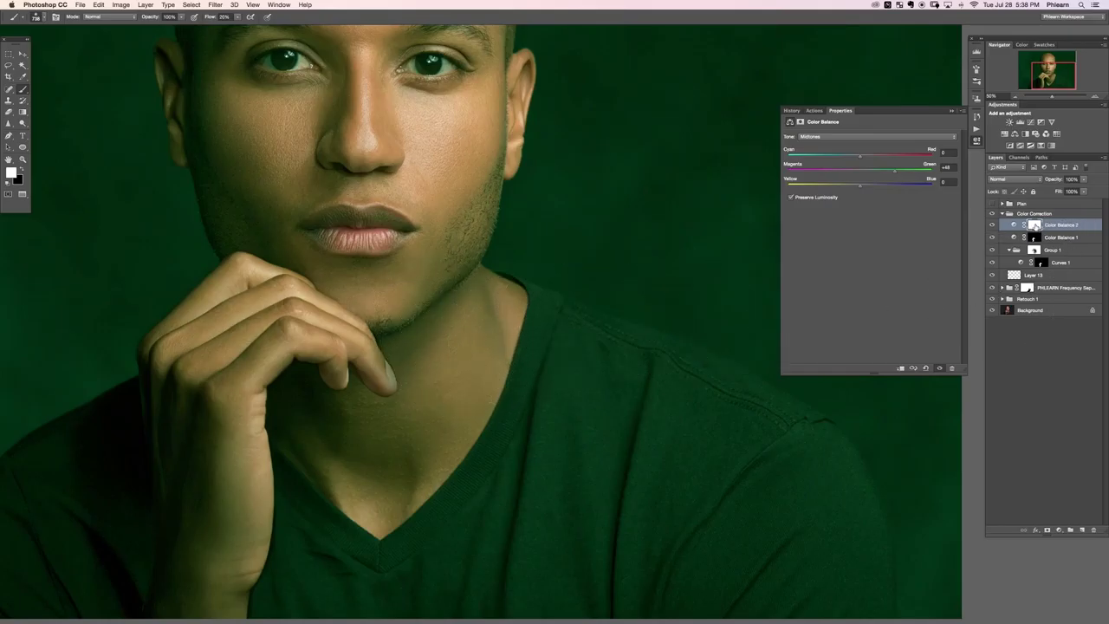
{"action": "left_click", "coordinate": [1034, 226]}
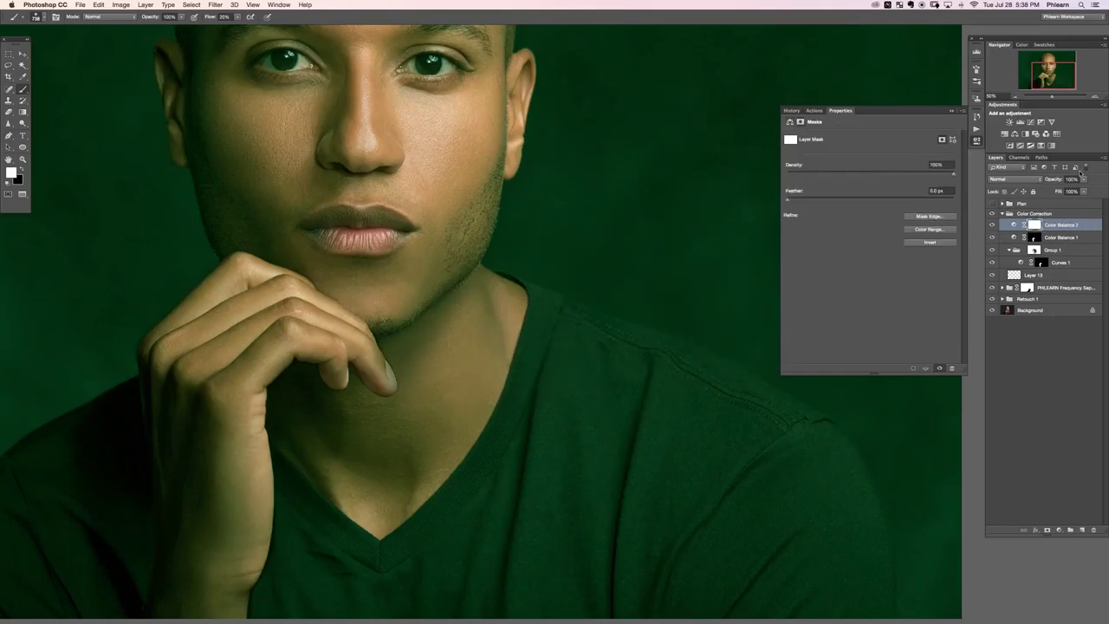
{"action": "key", "text": "ctrl+i"}
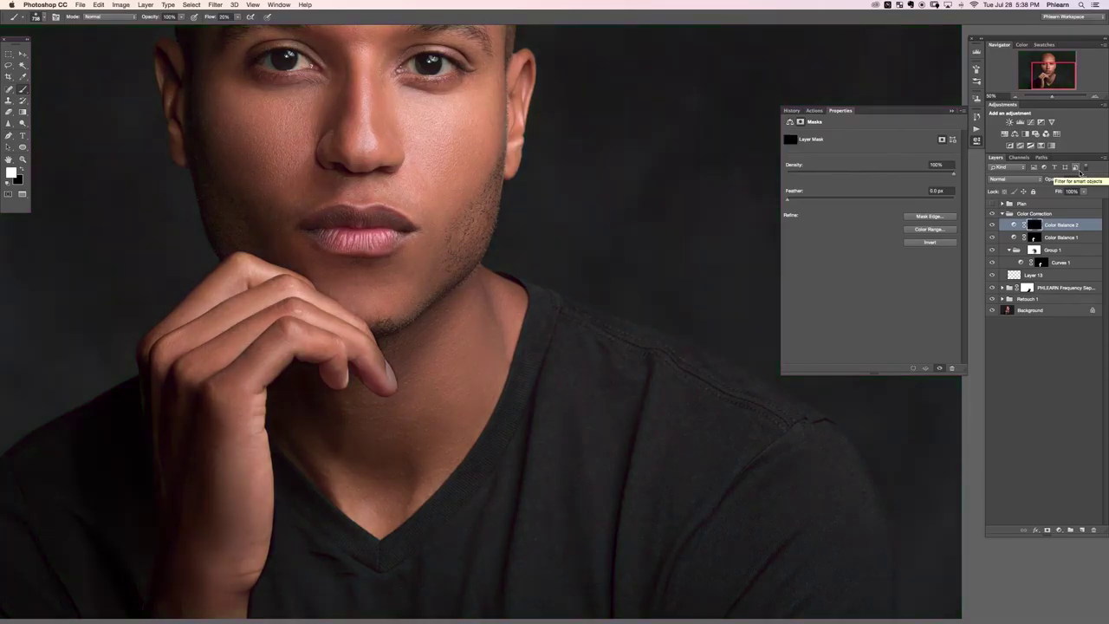
{"action": "mouse_move", "coordinate": [445, 358]}
{"action": "left_mouse_down"}
{"action": "mouse_move", "coordinate": [425, 364]}
{"action": "mouse_move", "coordinate": [453, 422]}
{"action": "mouse_move", "coordinate": [466, 373]}
{"action": "mouse_move", "coordinate": [508, 333]}
{"action": "mouse_move", "coordinate": [514, 296]}
{"action": "mouse_move", "coordinate": [487, 280]}
{"action": "mouse_move", "coordinate": [430, 327]}
{"action": "mouse_move", "coordinate": [474, 281]}
{"action": "mouse_move", "coordinate": [396, 339]}
{"action": "mouse_move", "coordinate": [401, 379]}
{"action": "mouse_move", "coordinate": [497, 317]}
{"action": "mouse_move", "coordinate": [457, 428]}
{"action": "mouse_move", "coordinate": [475, 419]}
{"action": "mouse_move", "coordinate": [391, 520]}
{"action": "mouse_move", "coordinate": [346, 506]}
{"action": "mouse_move", "coordinate": [300, 438]}
{"action": "mouse_move", "coordinate": [285, 435]}
{"action": "mouse_move", "coordinate": [337, 391]}
{"action": "mouse_move", "coordinate": [406, 401]}
{"action": "mouse_move", "coordinate": [445, 460]}
{"action": "mouse_move", "coordinate": [335, 463]}
{"action": "mouse_move", "coordinate": [352, 471]}
{"action": "mouse_move", "coordinate": [321, 458]}
{"action": "mouse_move", "coordinate": [441, 488]}
{"action": "mouse_move", "coordinate": [429, 525]}
{"action": "left_mouse_up"}
{"action": "key", "text": "x"}
{"action": "key", "text": "x"}
{"action": "key", "text": "shift+7"}
{"action": "key", "text": "x"}
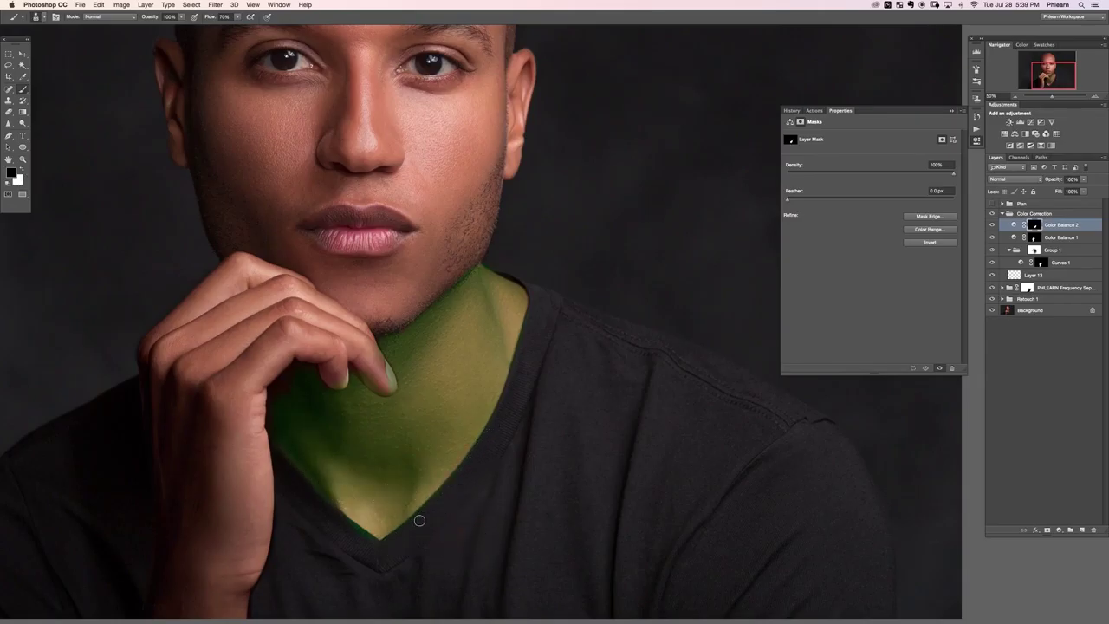
{"action": "key", "text": "x"}
{"action": "key", "text": "x"}
{"action": "key", "text": "x"}
Reset Color Balance 2's settings to remove the green test tint
{"action": "key", "text": "super+0"}
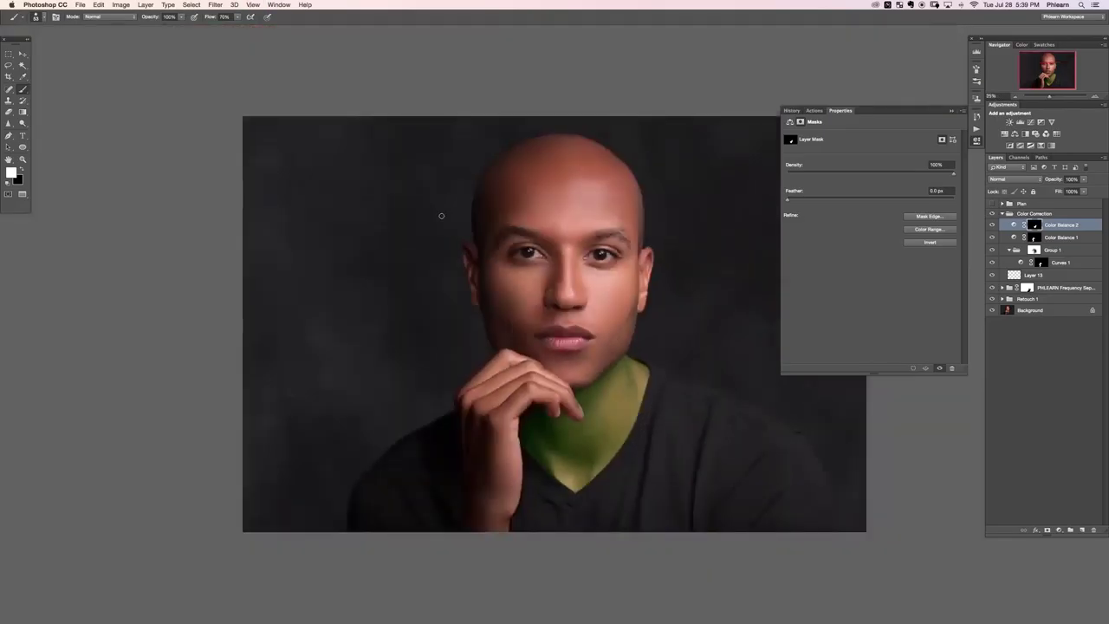
{"action": "scroll", "coordinate": [542, 153], "scroll_direction": "right", "scroll_amount": 5}
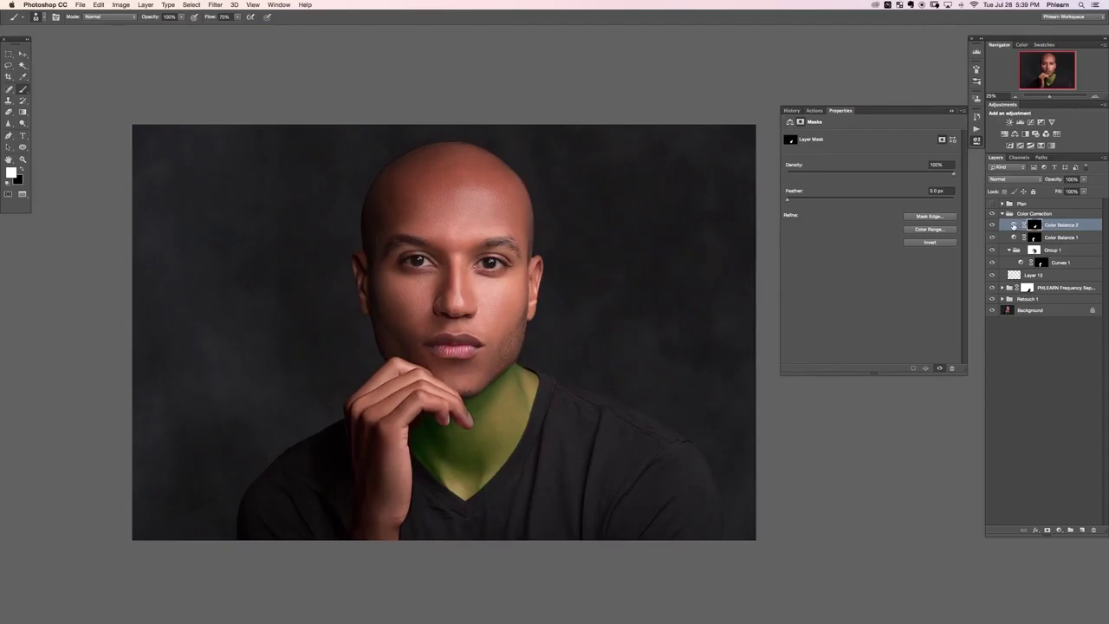
{"action": "left_click", "coordinate": [1013, 226]}
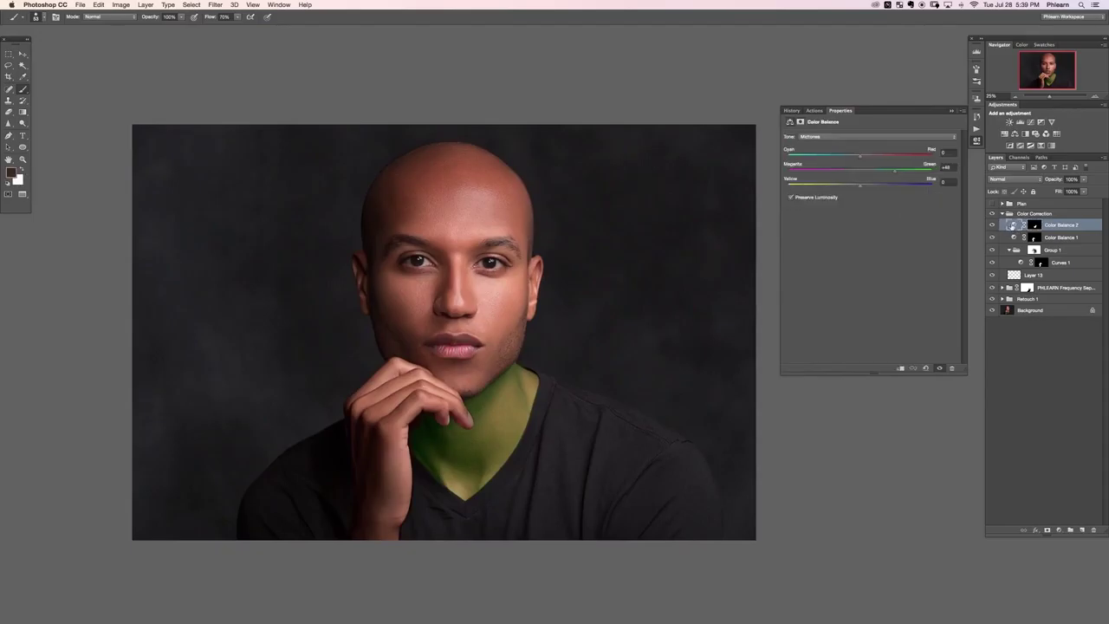
{"action": "left_click", "coordinate": [1034, 226]}
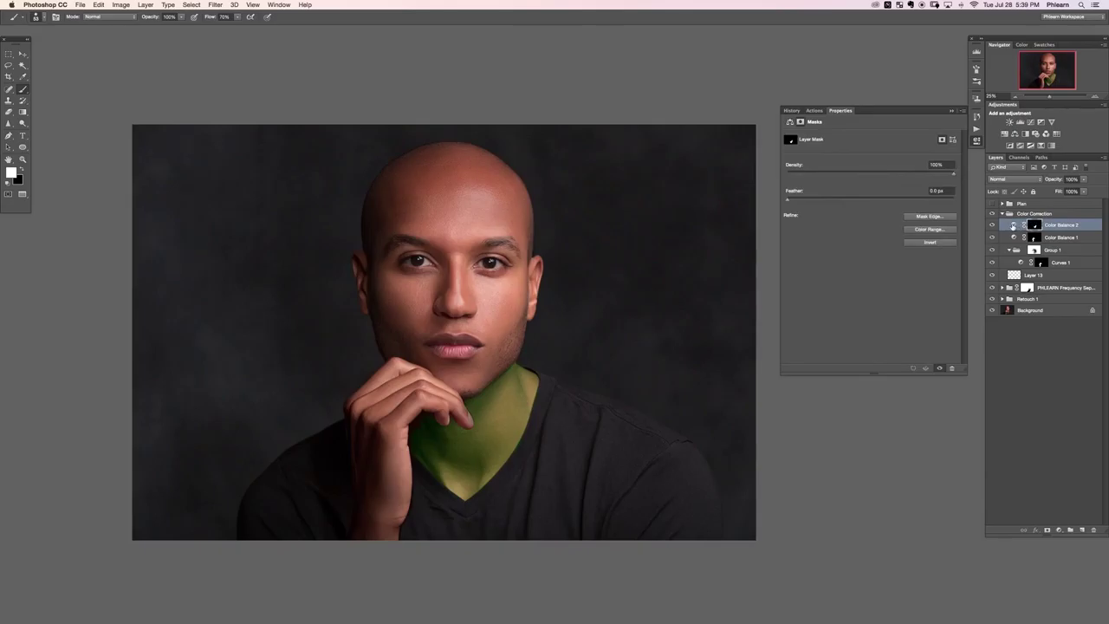
{"action": "left_click", "coordinate": [1013, 226]}
{"action": "left_click", "coordinate": [1035, 226]}
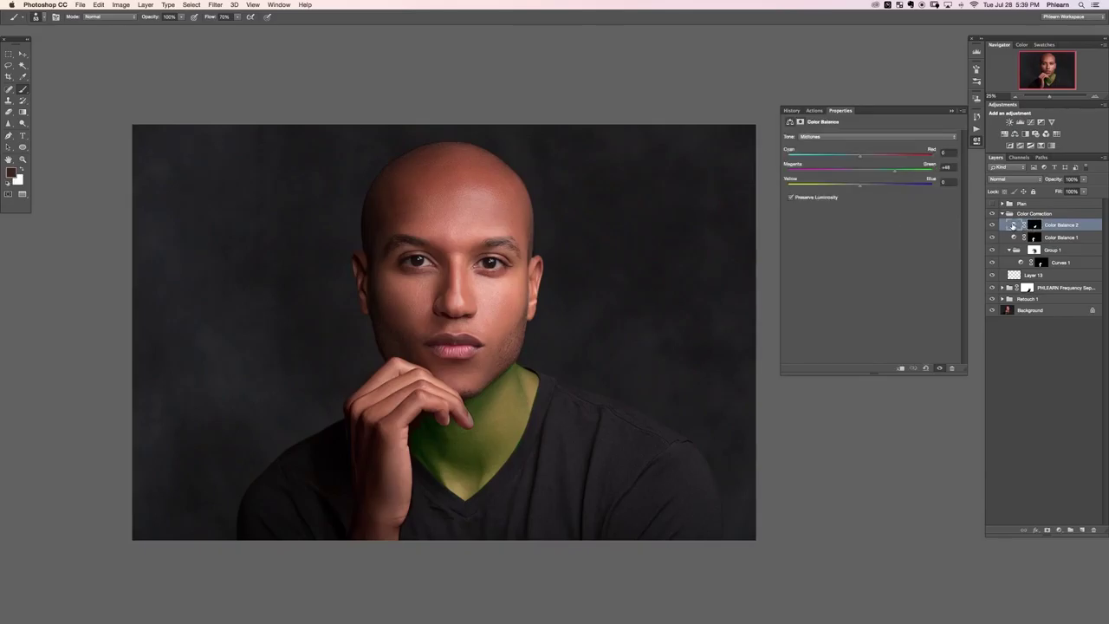
{"action": "left_click", "coordinate": [924, 369]}
Set Color Balance 2's midtones to Cyan–Red +3 and Yellow–Blue −4
{"action": "key", "text": "ctrl+minus"}
{"action": "key", "text": "ctrl+minus"}
{"action": "scroll", "coordinate": [462, 343], "scroll_direction": "right", "scroll_amount": 3}
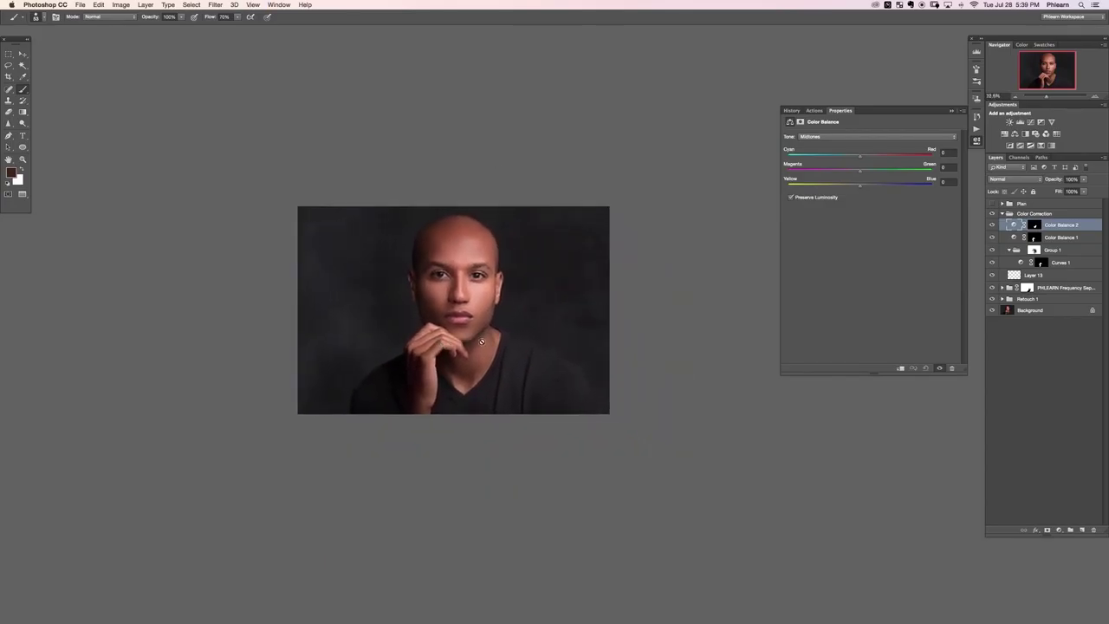
{"action": "left_click", "coordinate": [944, 181]}
{"action": "left_click", "coordinate": [946, 152]}
{"action": "type", "text": "3"}
{"action": "left_click", "coordinate": [950, 167]}
Toggle Color Balance 2 off and on to compare the neck against the face
{"action": "left_click", "coordinate": [993, 225]}
{"action": "left_click", "coordinate": [992, 225]}
{"action": "left_click", "coordinate": [992, 225]}
{"action": "key", "text": "ctrl+comma"}
{"action": "key", "text": "ctrl+comma"}
{"action": "key", "text": "ctrl+comma"}
{"action": "key", "text": "ctrl+comma"}
{"action": "key", "text": "ctrl+plus"}
{"action": "key", "text": "ctrl+plus"}
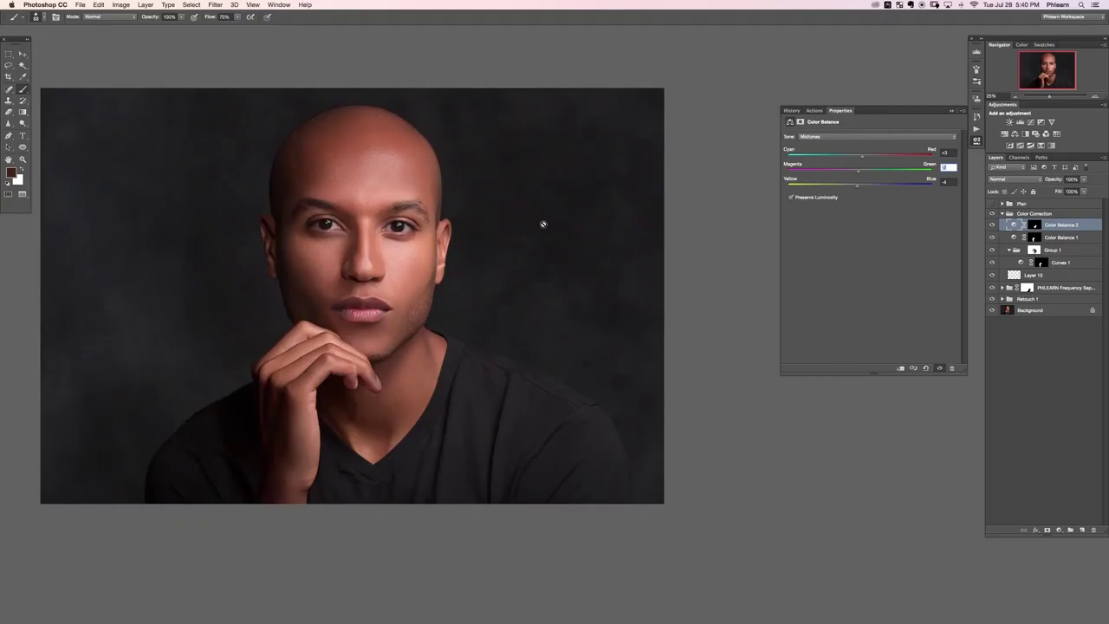
Add a Hue/Saturation 1 layer and copy Color Balance 2's neck mask onto it
{"action": "left_click", "coordinate": [1058, 530]}
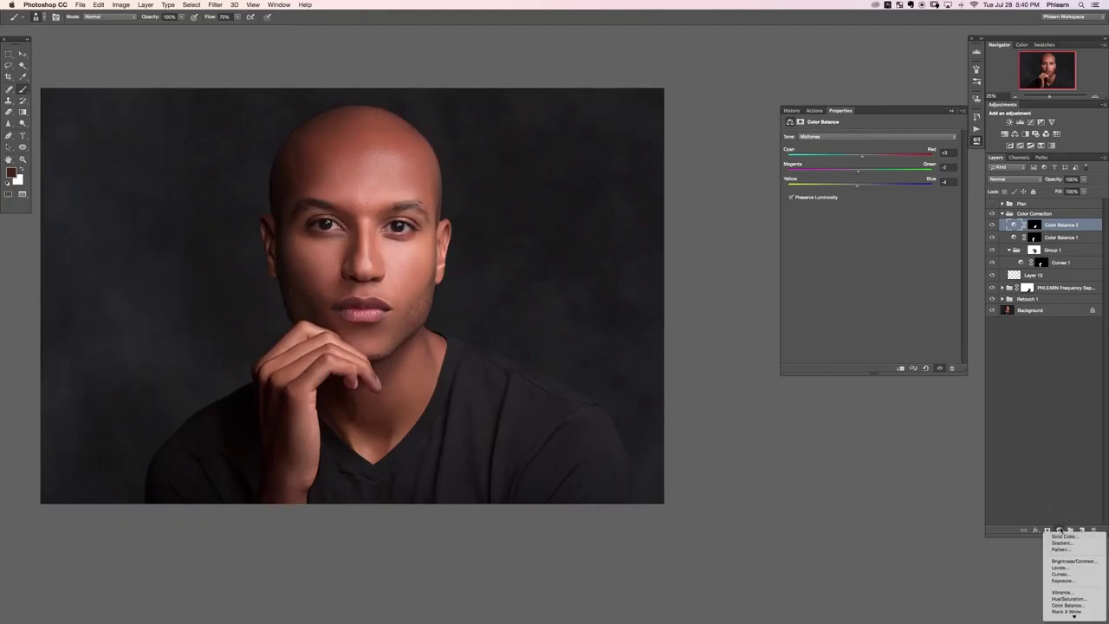
{"action": "left_click", "coordinate": [1067, 598]}
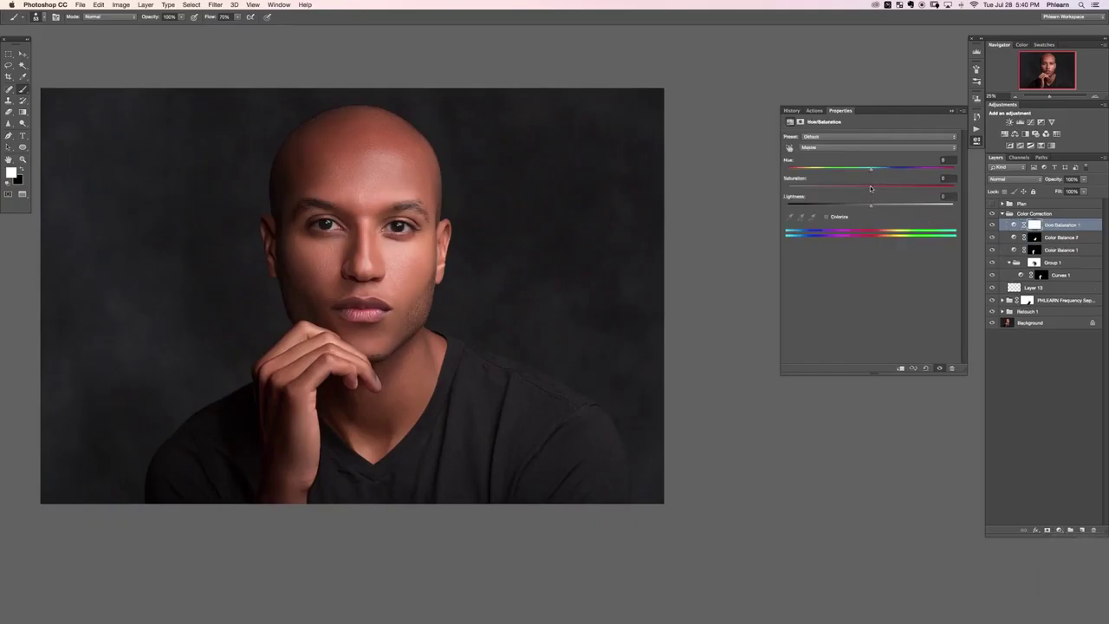
{"action": "mouse_move", "coordinate": [870, 187]}
{"action": "left_mouse_down"}
{"action": "mouse_move", "coordinate": [796, 185]}
{"action": "mouse_move", "coordinate": [891, 188]}
{"action": "mouse_move", "coordinate": [875, 196]}
{"action": "left_mouse_up"}
{"action": "left_click_drag", "start_coordinate": [1035, 237], "coordinate": [1035, 226]}
Tune Hue/Saturation 1's saturation, trying −52 and about −1, then lowering it slightly
{"action": "left_click", "coordinate": [1015, 227]}
{"action": "left_click_drag", "start_coordinate": [870, 188], "coordinate": [817, 185]}
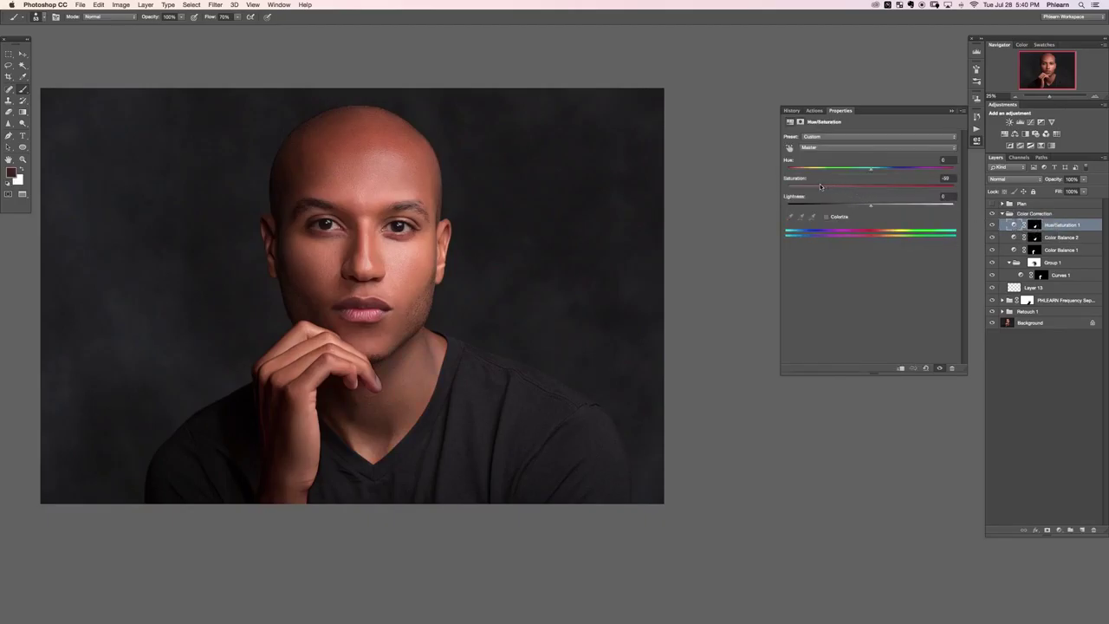
{"action": "left_click_drag", "start_coordinate": [818, 185], "coordinate": [869, 185]}
{"action": "left_click", "coordinate": [943, 179]}
{"action": "key", "text": "super+minus"}
{"action": "left_click_drag", "start_coordinate": [819, 191], "coordinate": [793, 199]}
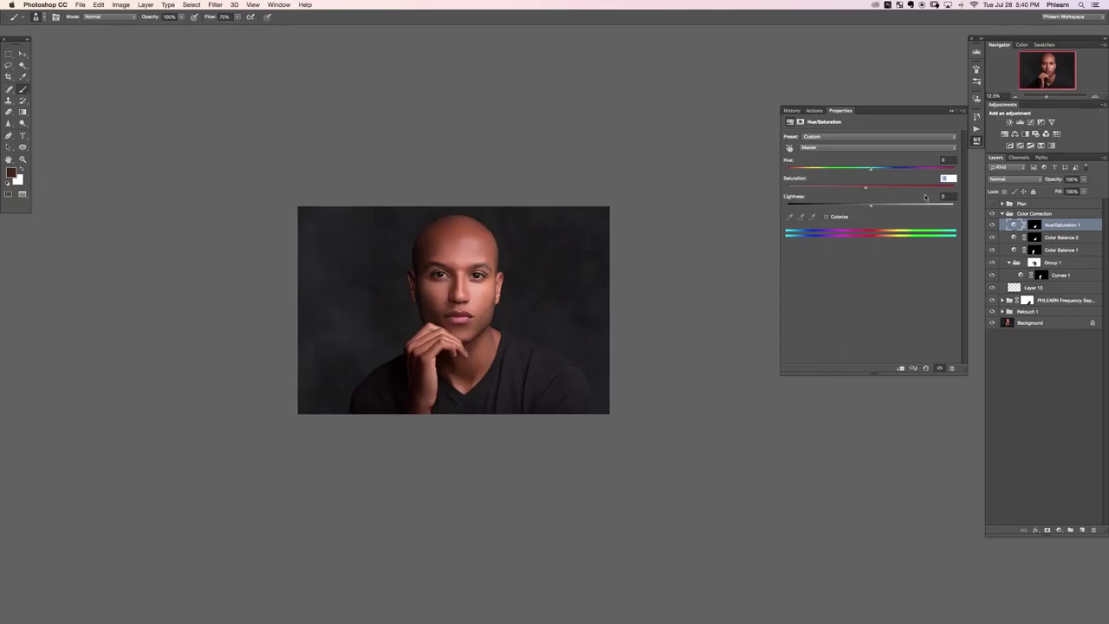
{"action": "left_click", "coordinate": [991, 226]}
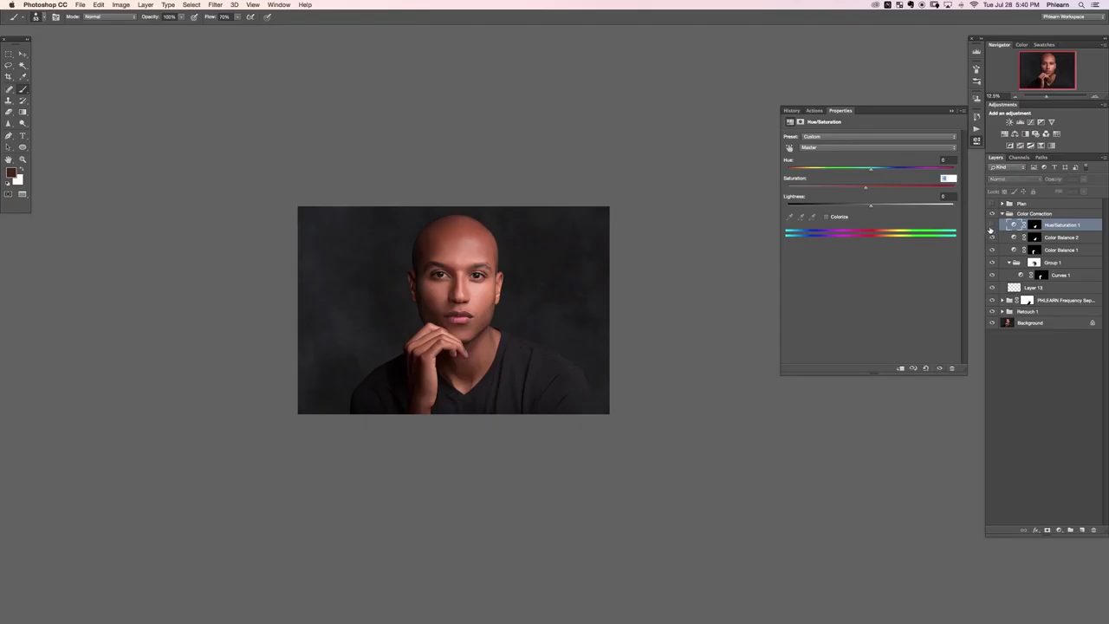
Toggle Hue/Saturation 1 on and off to compare the neck with the face
{"action": "left_click", "coordinate": [991, 226]}
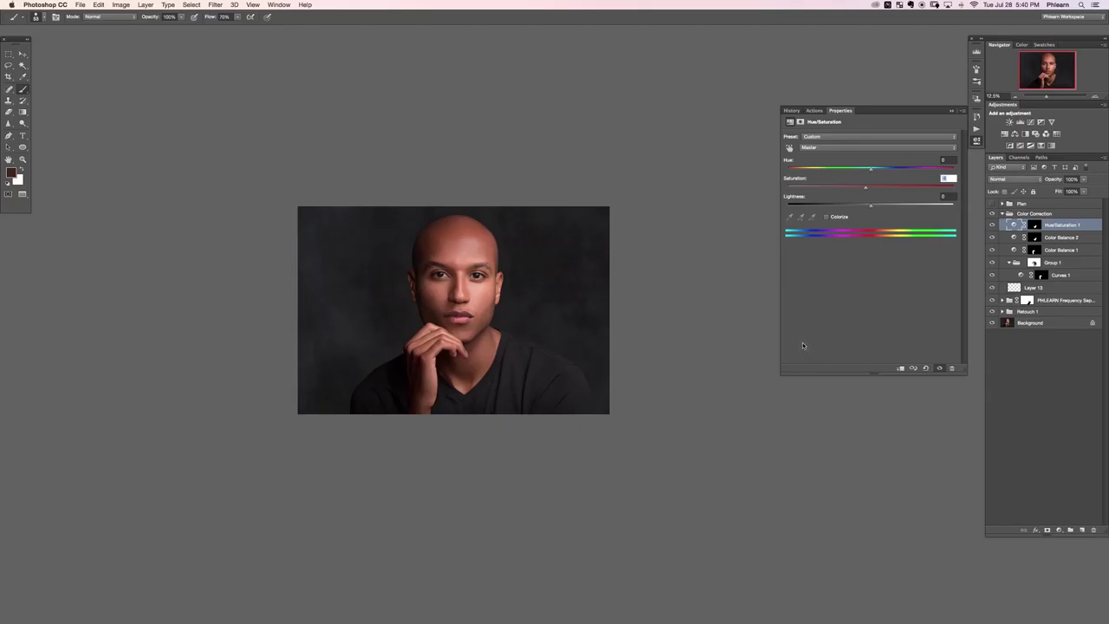
{"action": "left_click", "coordinate": [990, 226]}
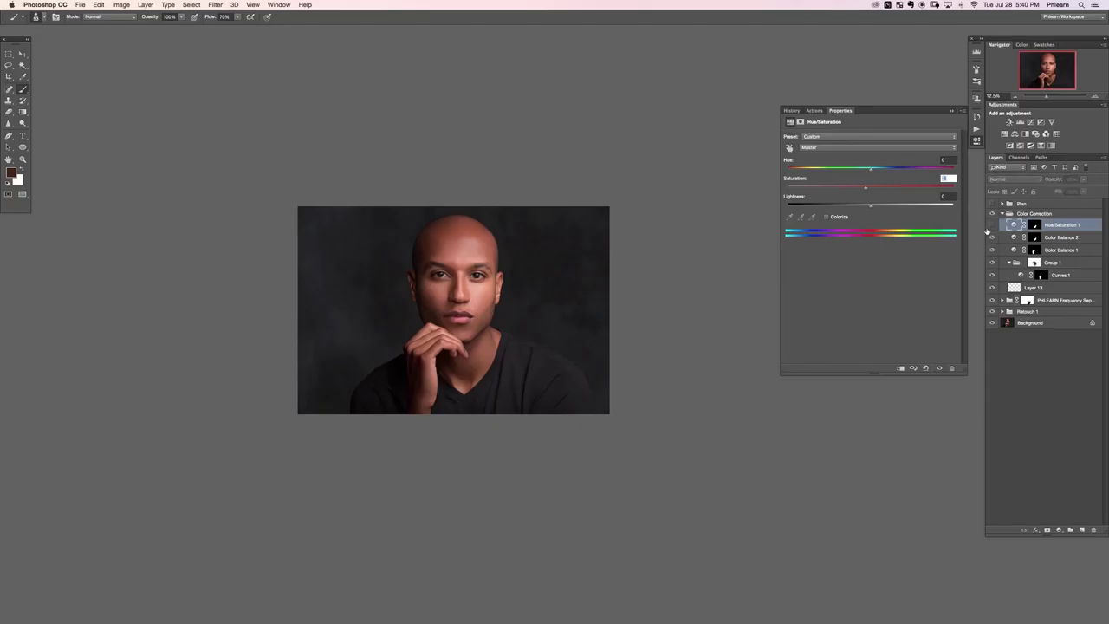
{"action": "key", "text": "ctrl+plus"}
{"action": "key", "text": "ctrl+plus"}
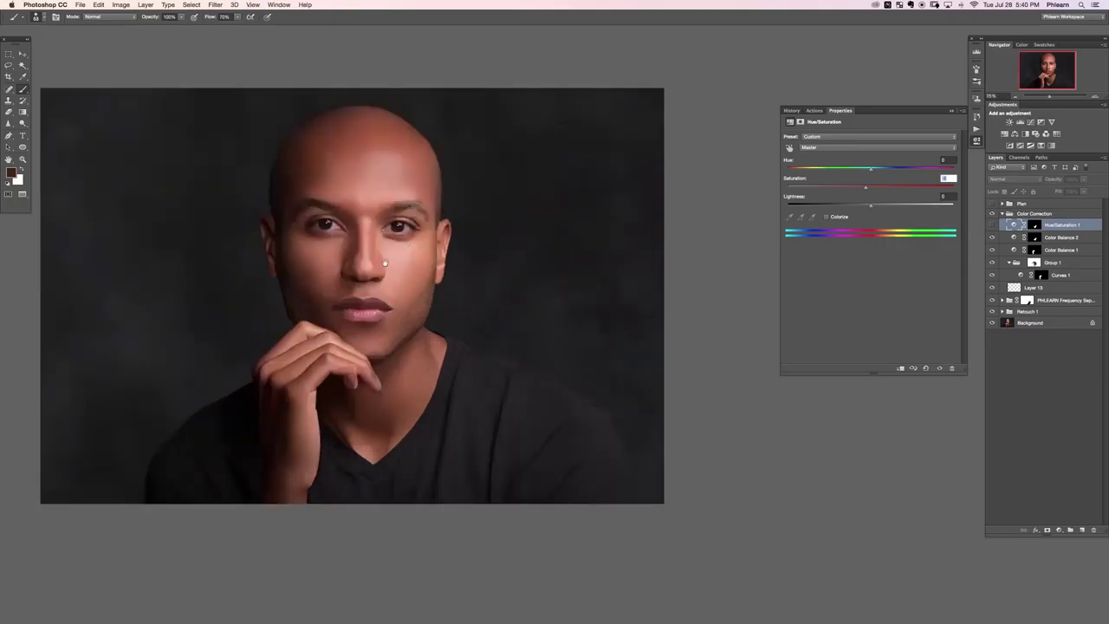
{"action": "left_click", "coordinate": [991, 226]}
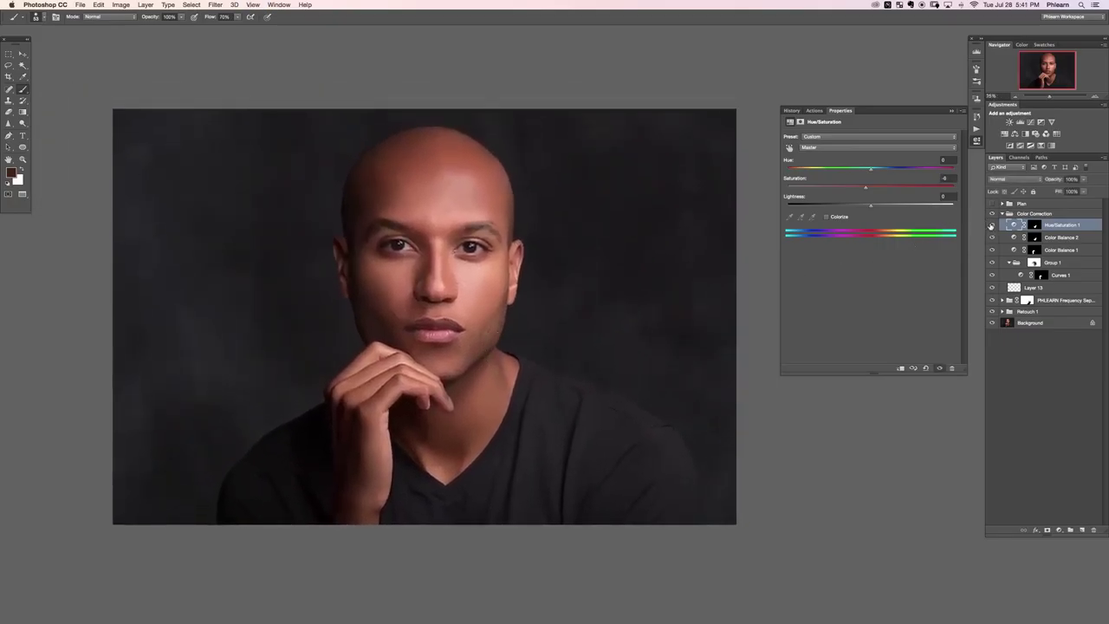
{"action": "left_click", "coordinate": [991, 226]}
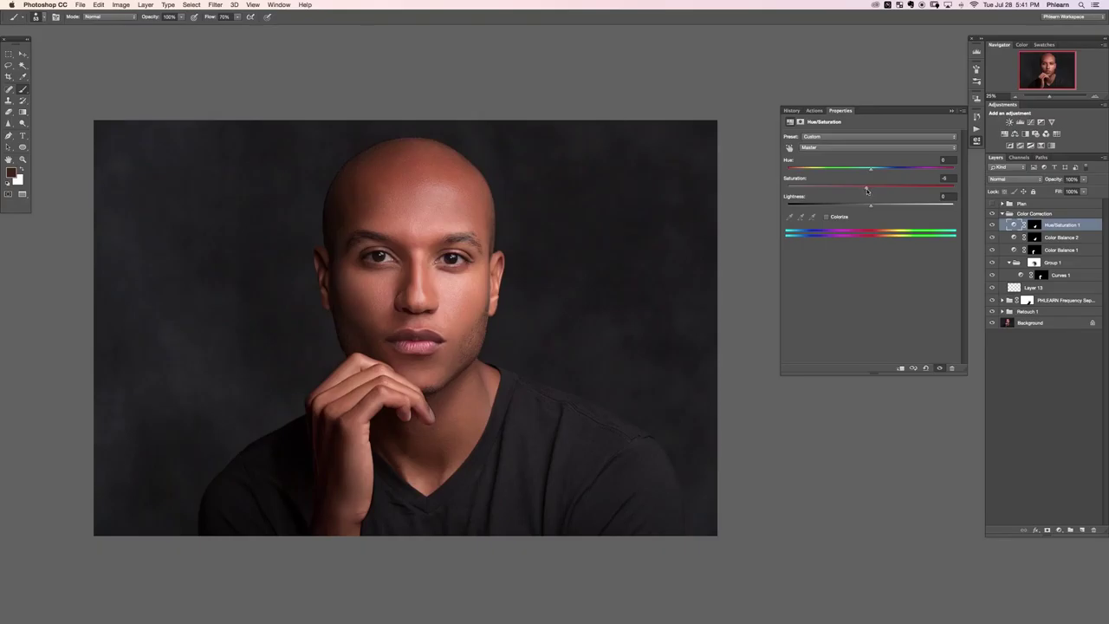
Try saturation values between −32 and +20 before settling near 0
{"action": "mouse_move", "coordinate": [866, 190]}
{"action": "left_mouse_down"}
{"action": "mouse_move", "coordinate": [893, 188]}
{"action": "mouse_move", "coordinate": [826, 187]}
{"action": "left_mouse_up"}
{"action": "left_click_drag", "start_coordinate": [843, 187], "coordinate": [863, 187]}
{"action": "left_click_drag", "start_coordinate": [875, 188], "coordinate": [880, 189]}
{"action": "left_click_drag", "start_coordinate": [886, 188], "coordinate": [873, 188]}
{"action": "key", "text": "ctrl+minus"}
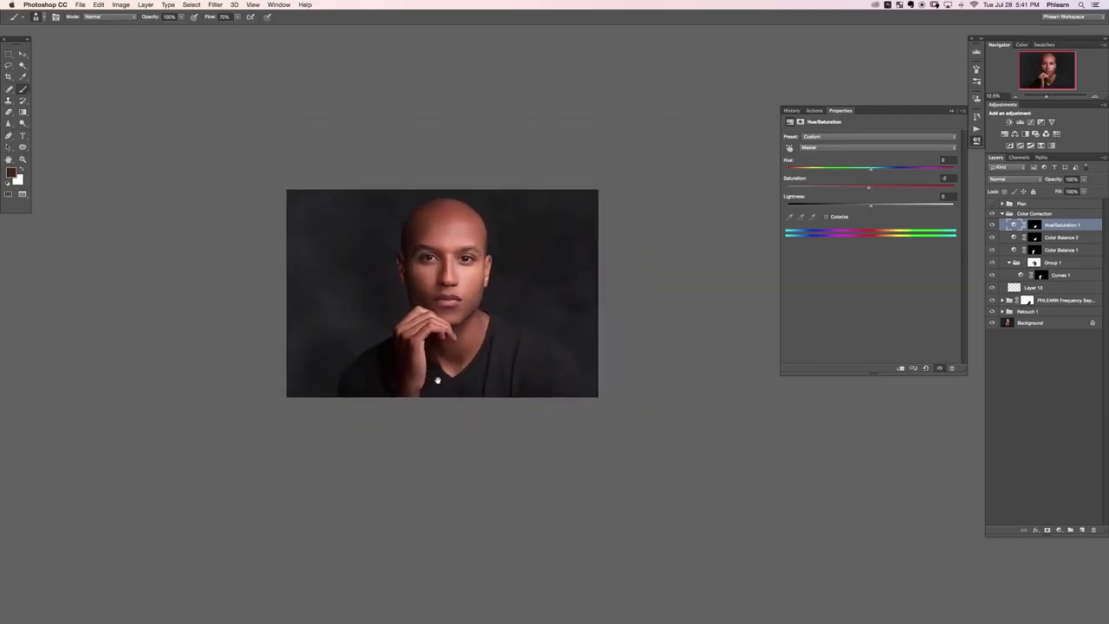
{"action": "left_click", "coordinate": [946, 179]}
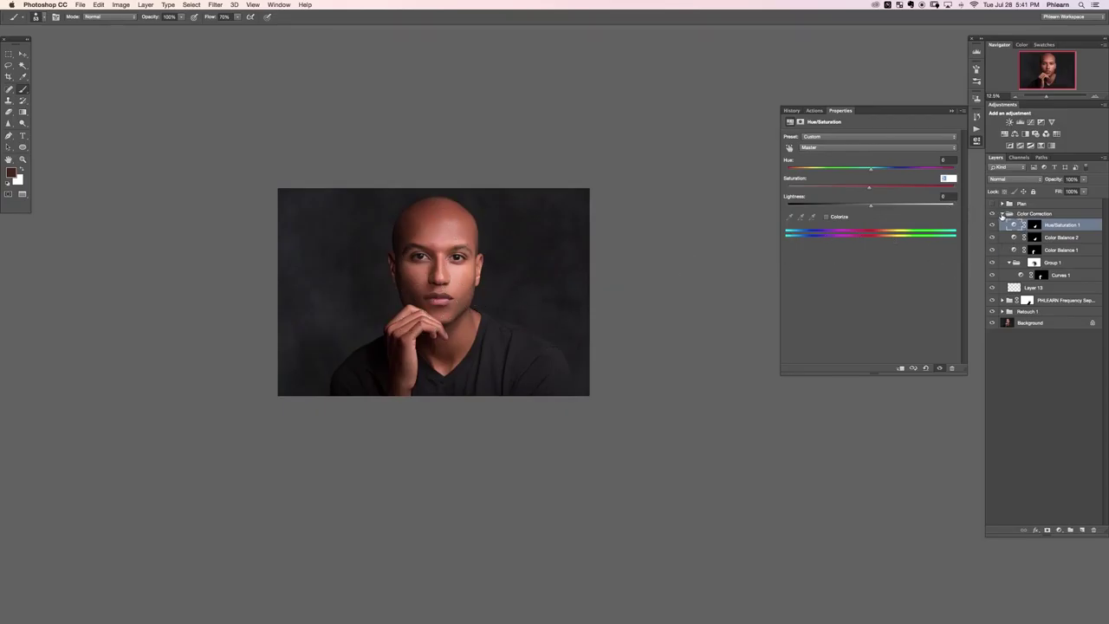
Collapse the Color Correction group and toggle it with Ctrl+, repeatedly, leaving the corrections visible
{"action": "left_click", "coordinate": [1002, 213]}
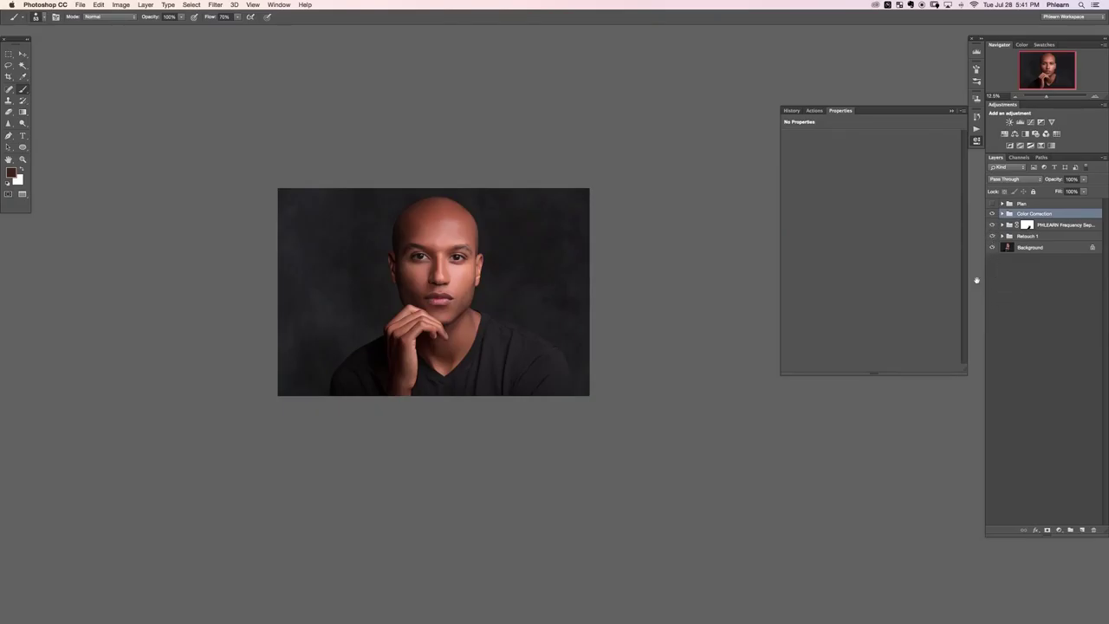
{"action": "key", "text": "ctrl+plus"}
{"action": "key", "text": "ctrl+plus"}
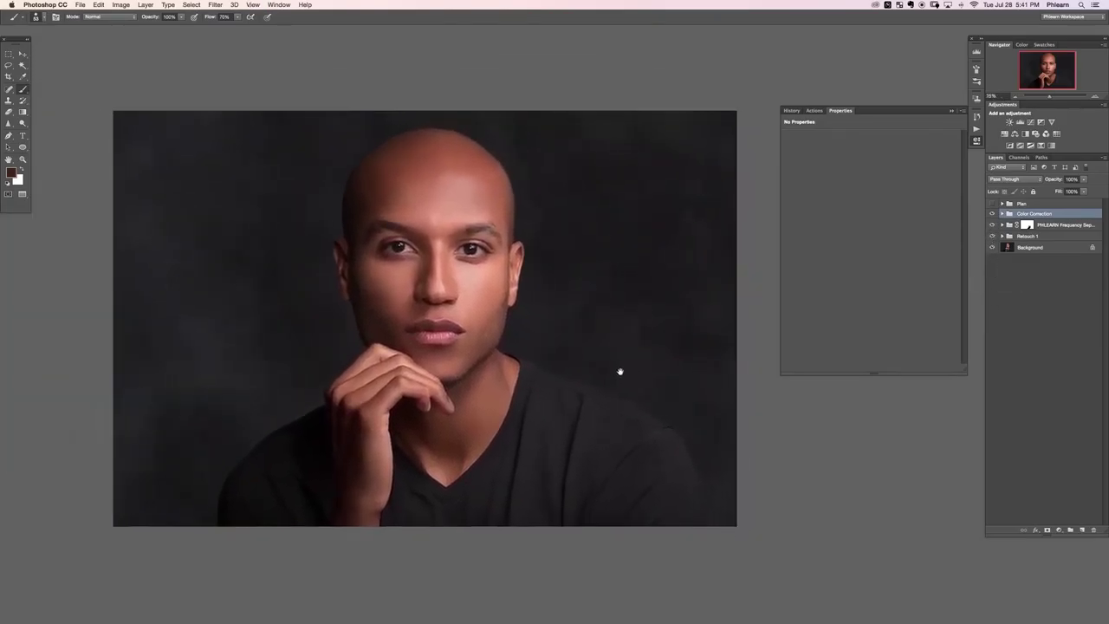
{"action": "key", "text": "ctrl+comma"}
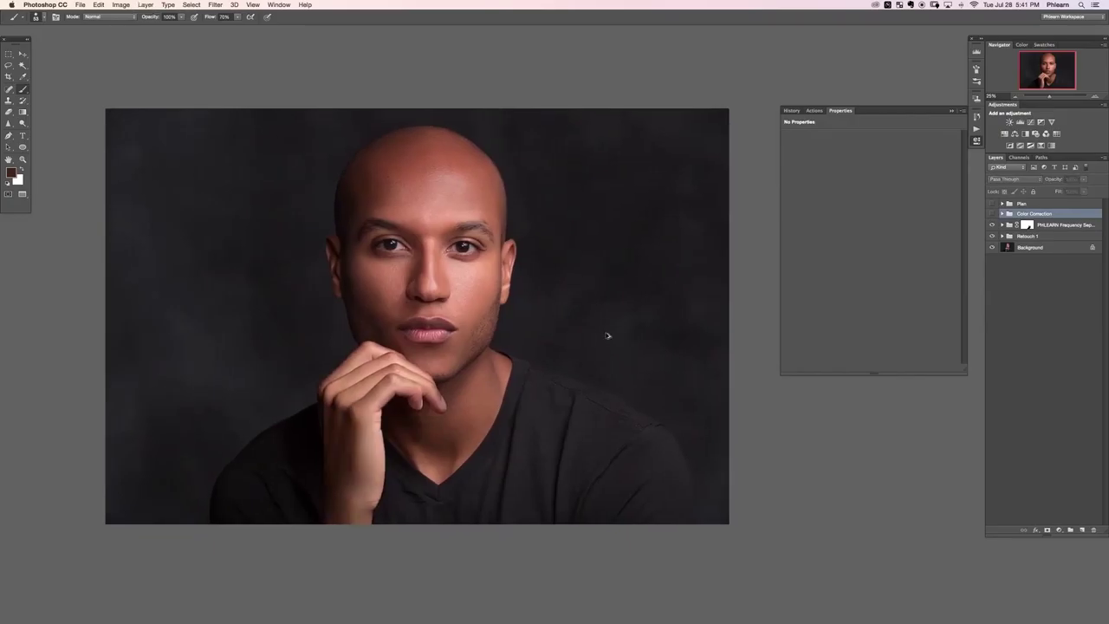
{"action": "key", "text": "ctrl+comma"}
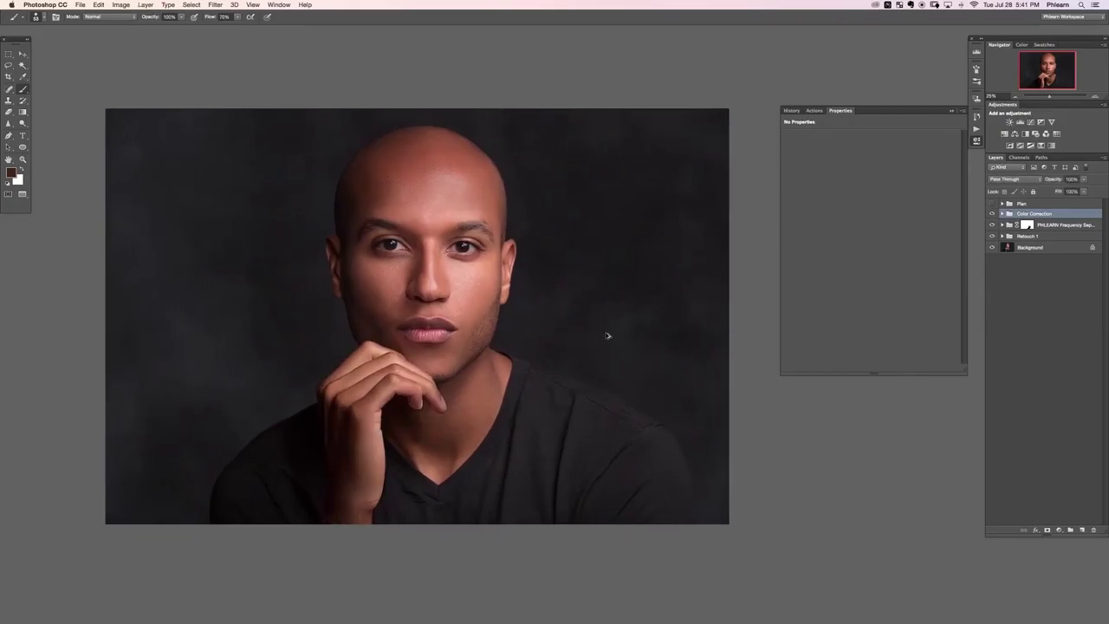
{"action": "key", "text": "ctrl+comma"}
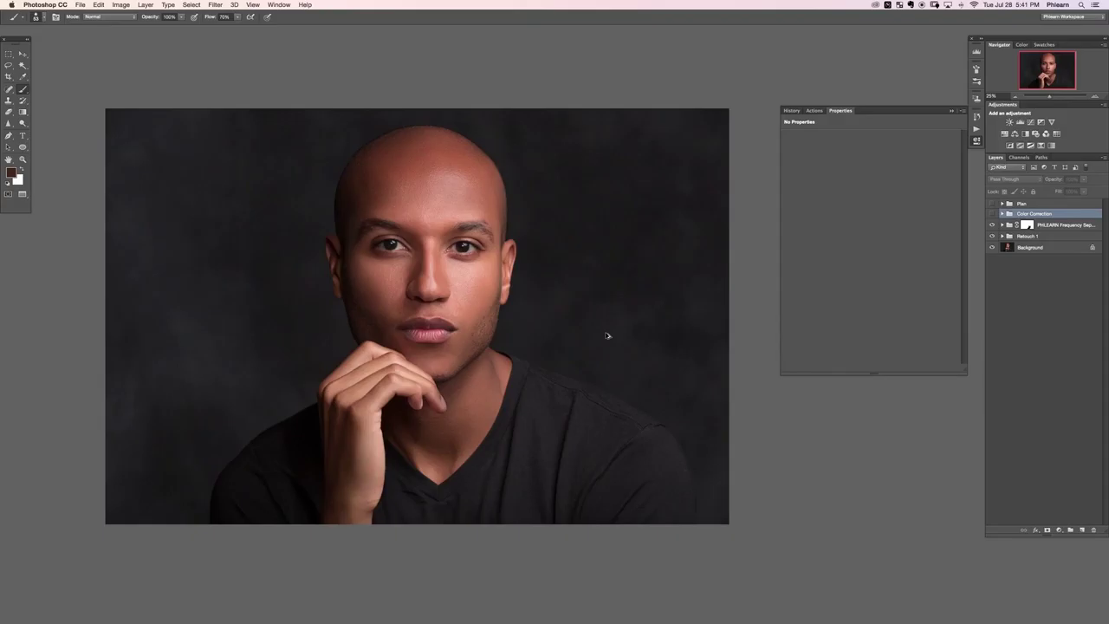
{"action": "key", "text": "ctrl+comma"}
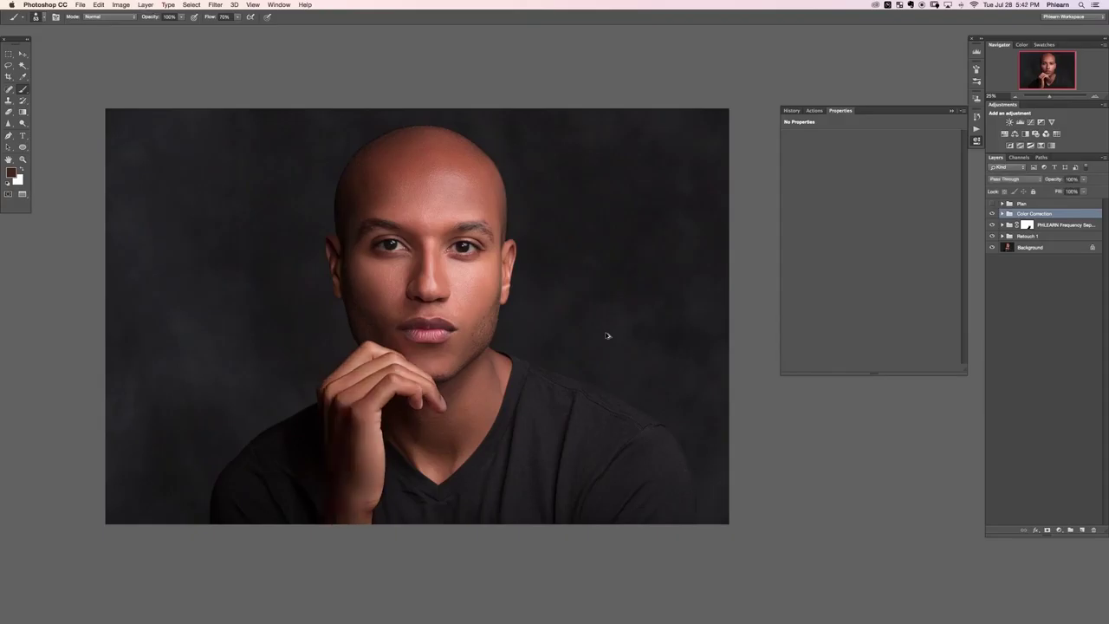
{"action": "key", "text": "ctrl+comma"}
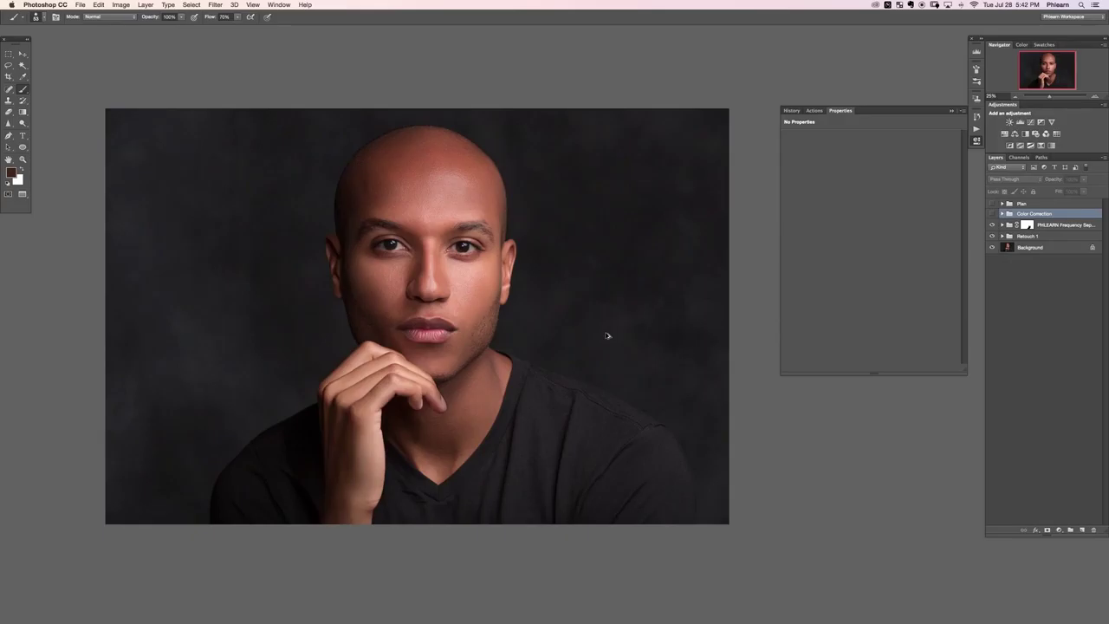
{"action": "key", "text": "ctrl+comma"}
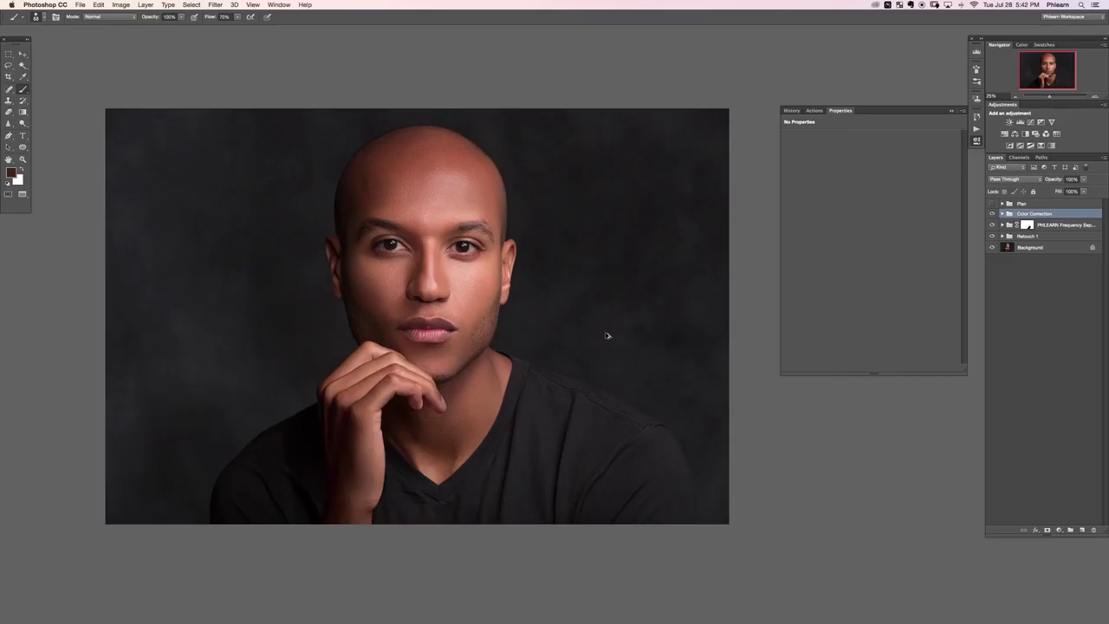
{"action": "key", "text": "ctrl+comma"}
{"action": "key", "text": "ctrl+comma"}
{"action": "key", "text": "ctrl+comma"}
{"action": "key", "text": "ctrl+comma"}
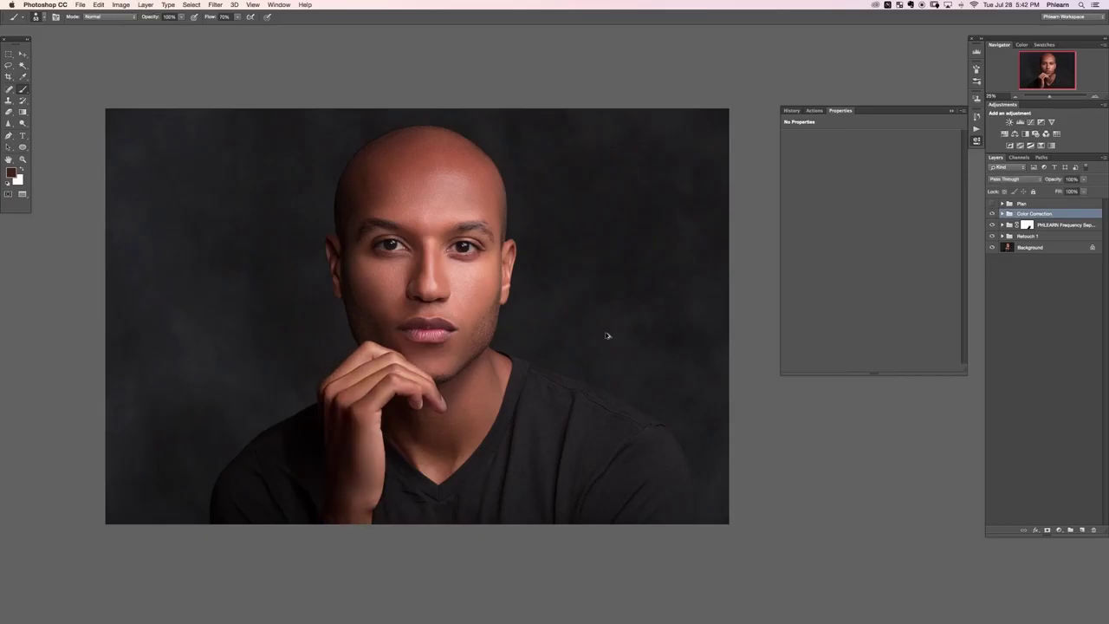